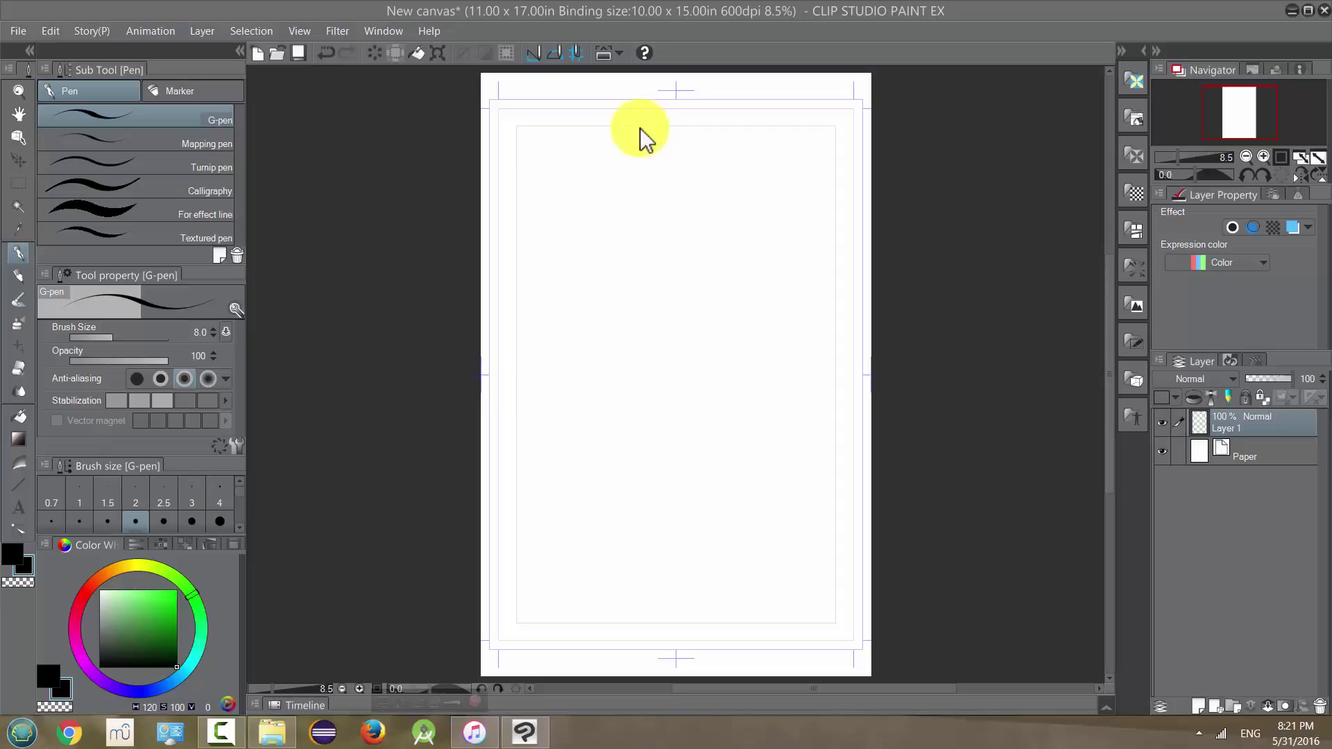
- Close the blank new canvas without saving its changes
left_click(18, 31)
left_click(53, 138)
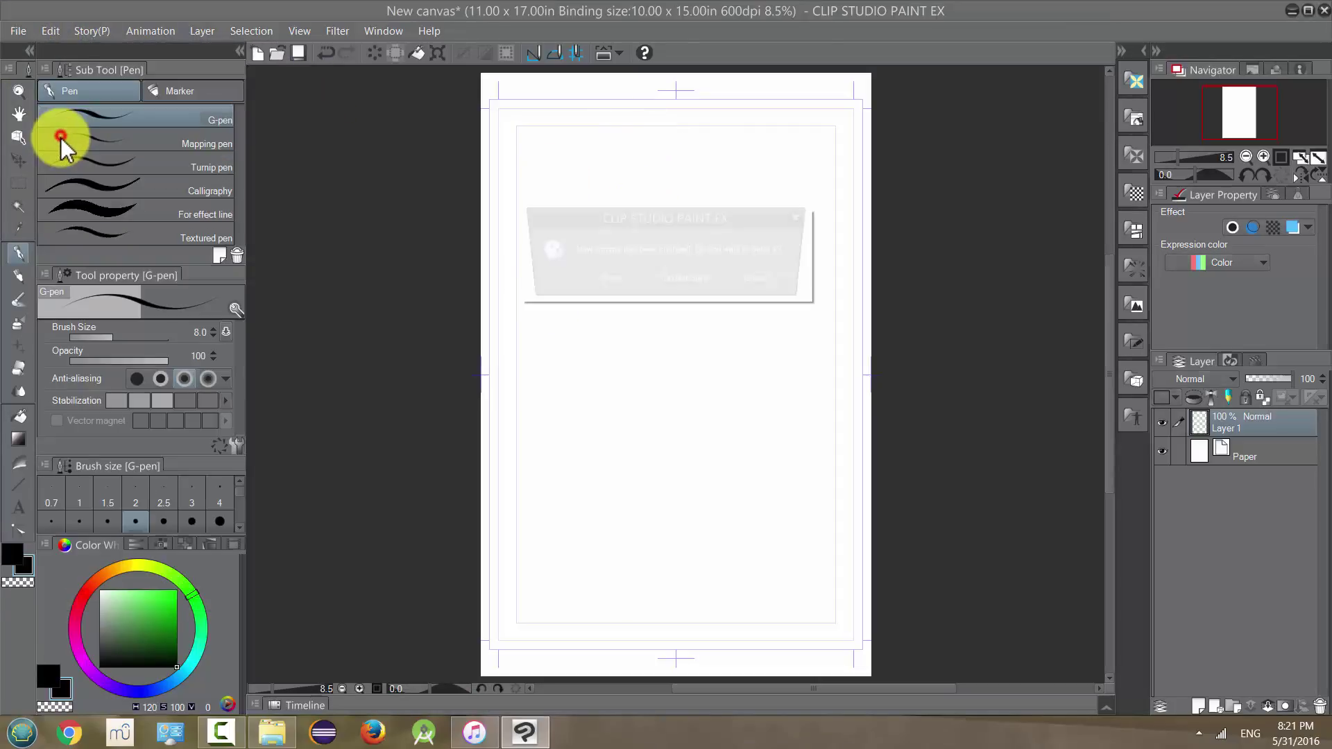
left_click(677, 281)
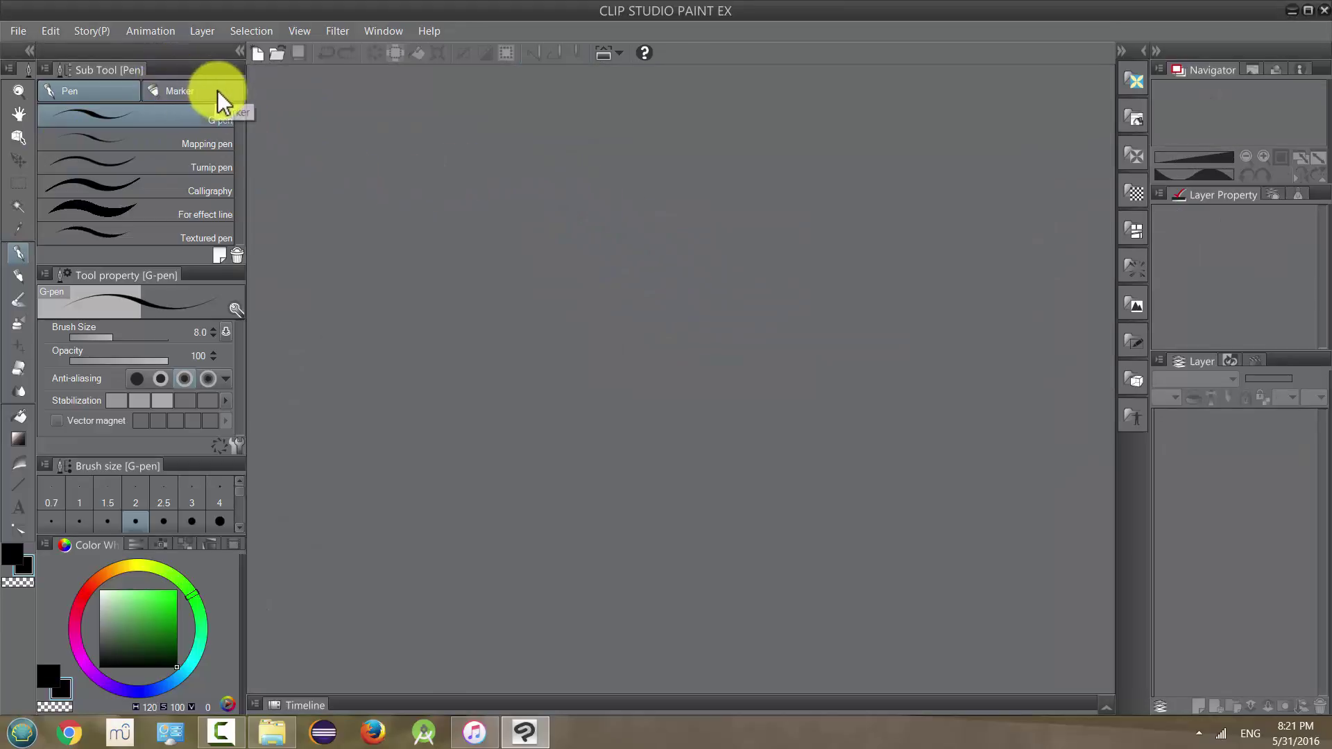
- Start a new Classic Comic canvas and scroll the New dialog to the Multiple pages section
left_click(17, 31)
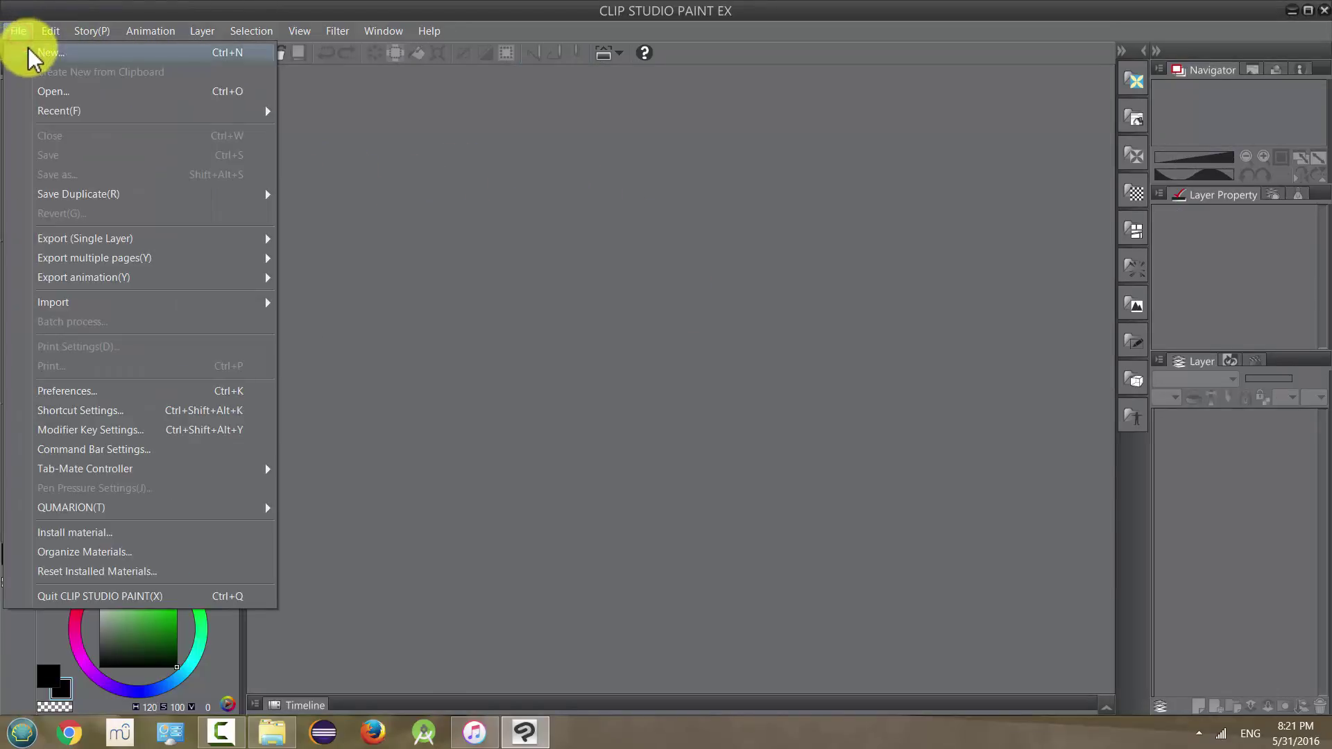
left_click(32, 53)
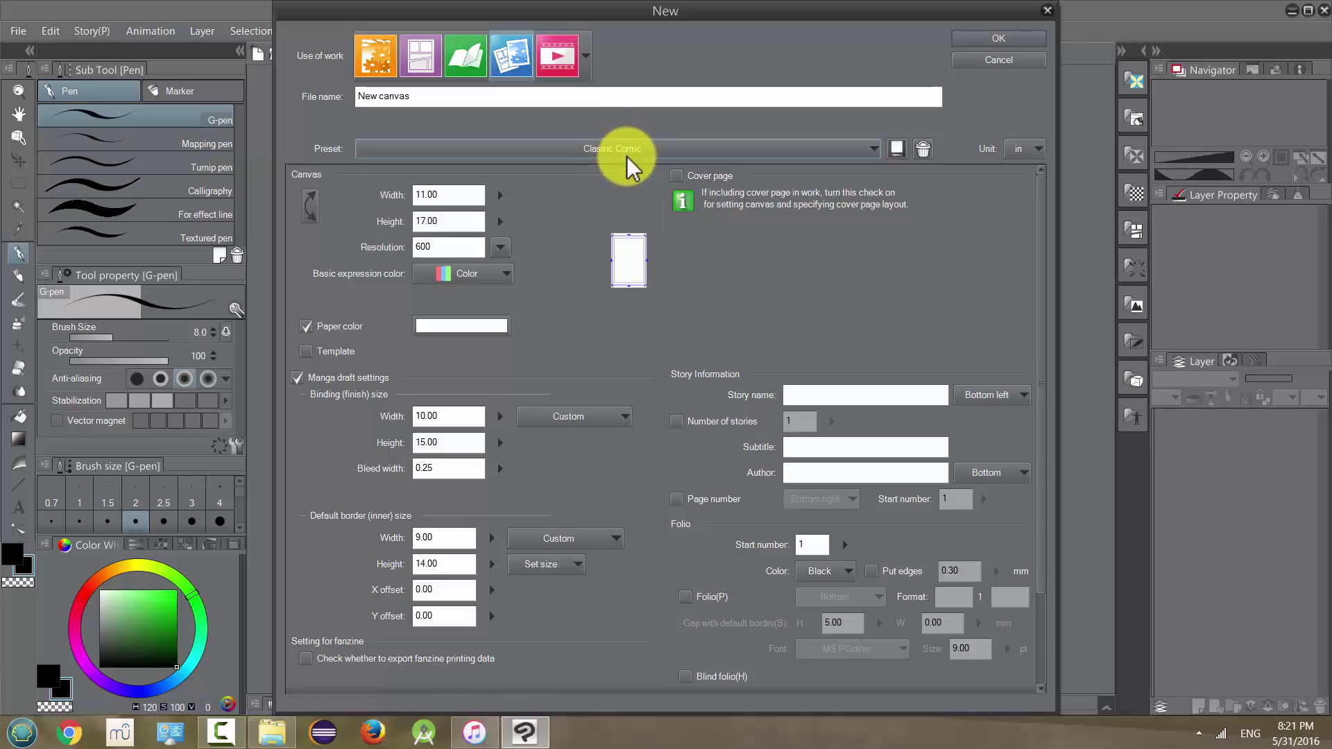
left_click_drag(1039, 223, 1035, 335)
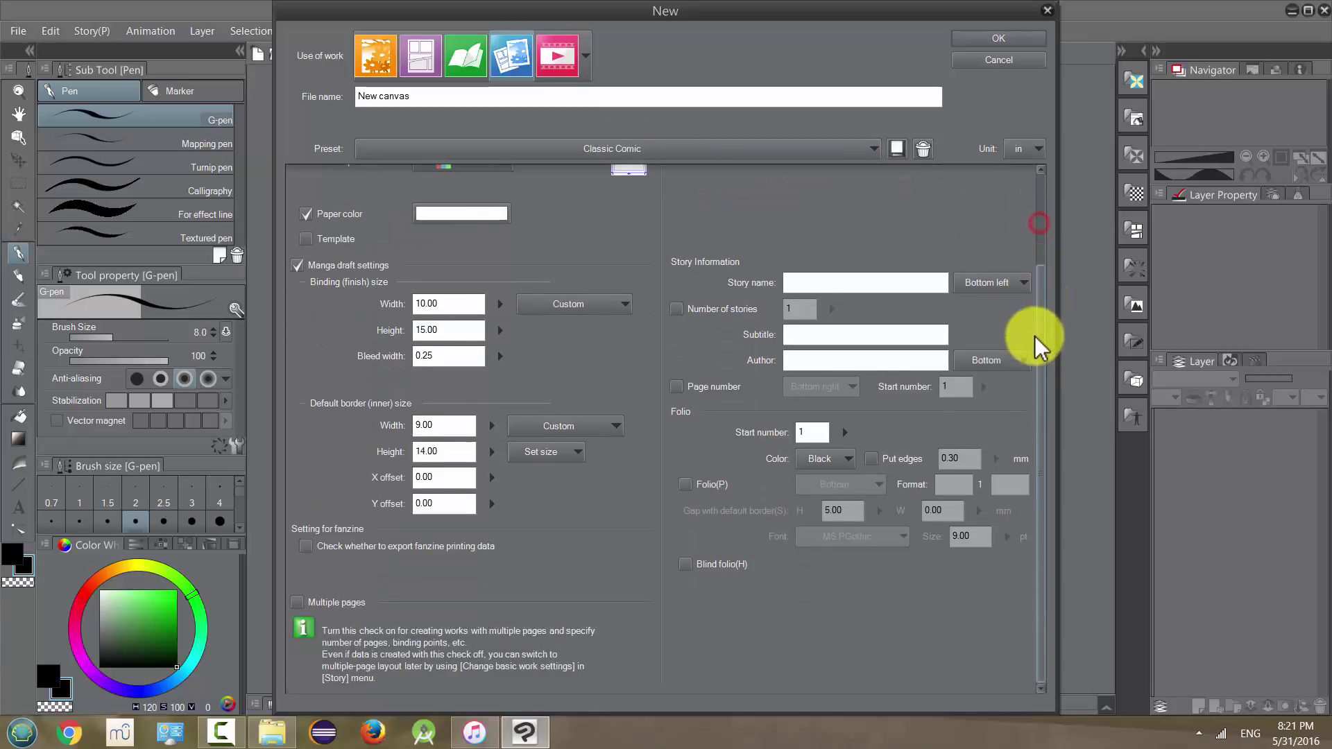
- Enable Multiple pages in the New dialog and set the number of pages to 100
left_click(298, 603)
left_click(297, 603)
left_click(297, 602)
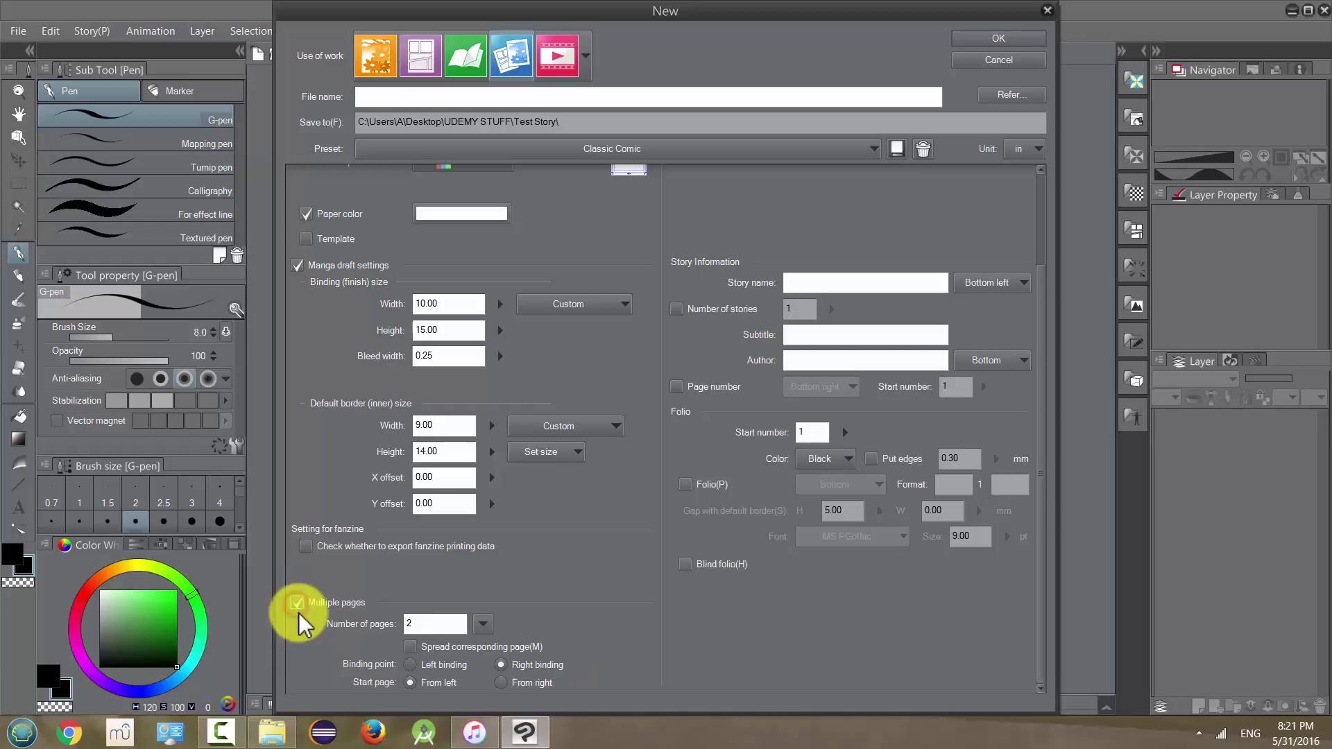
left_click(1043, 505)
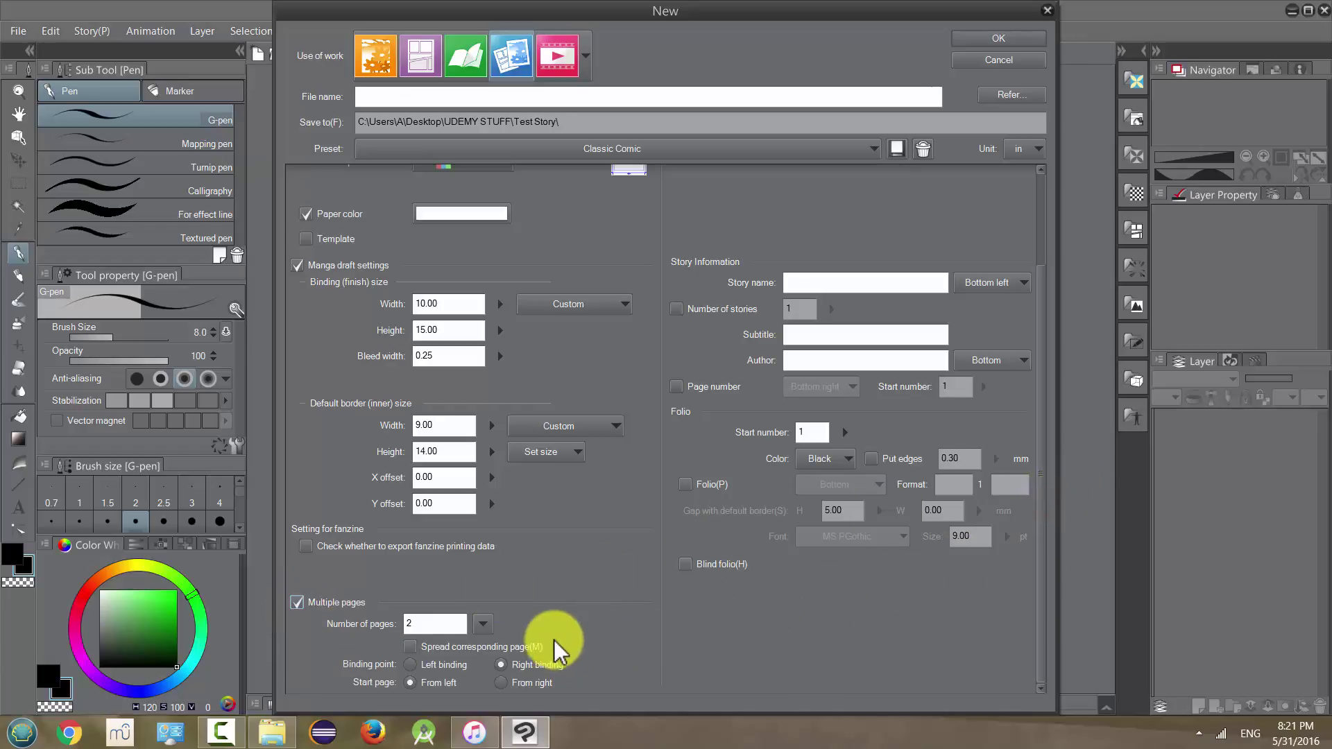
left_click(416, 623)
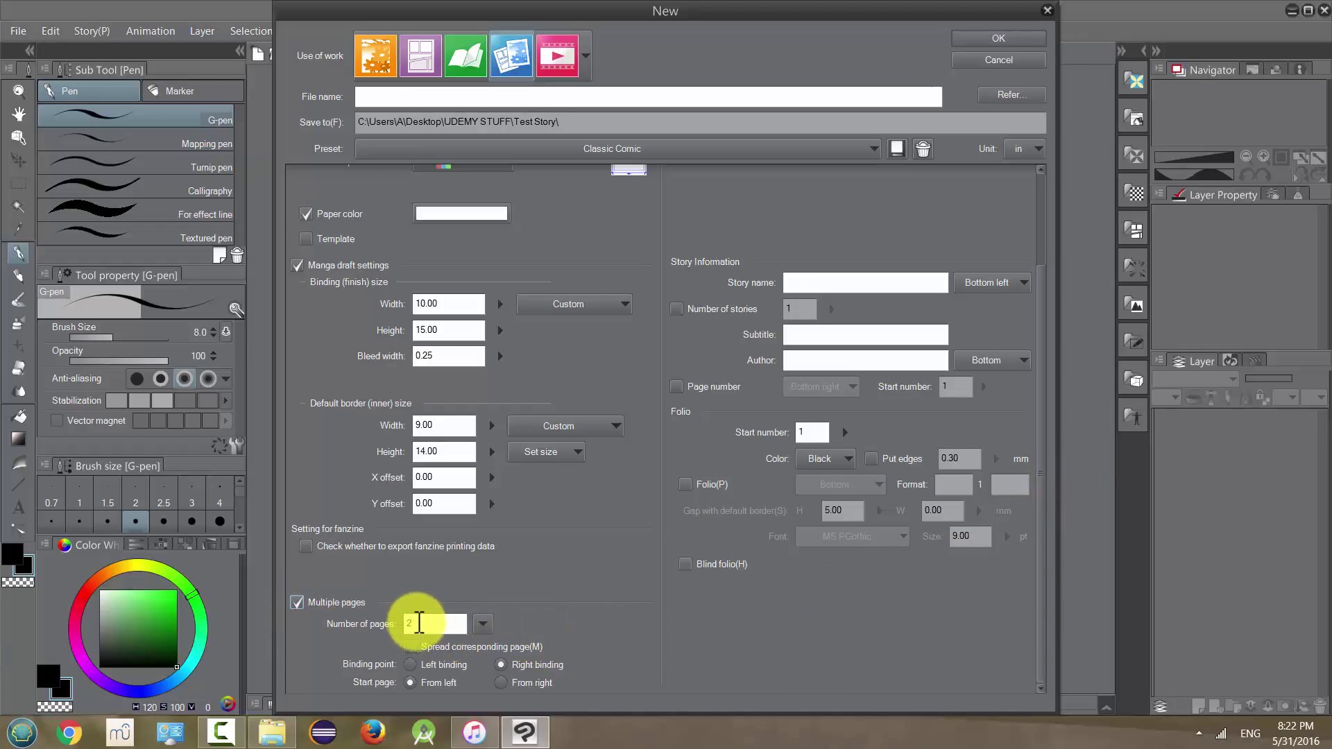
left_click_drag(439, 620, 372, 617)
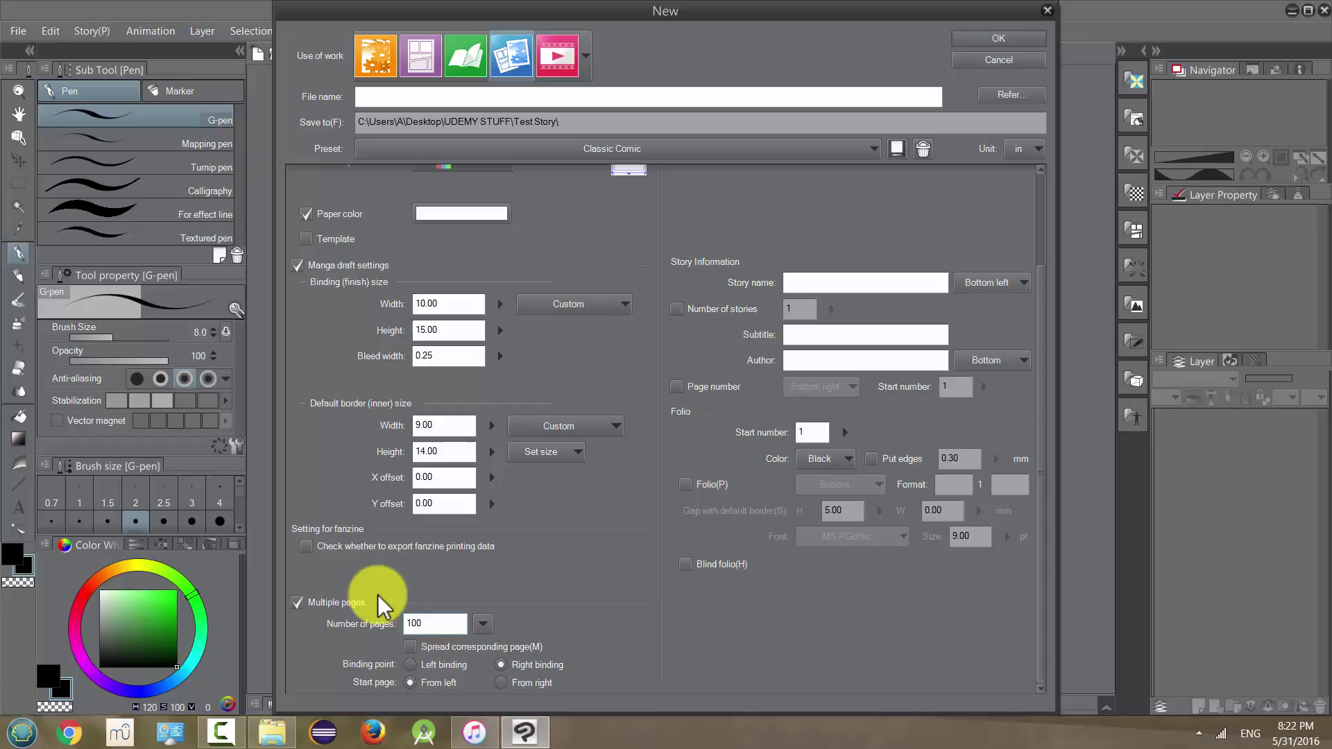
left_click(420, 623)
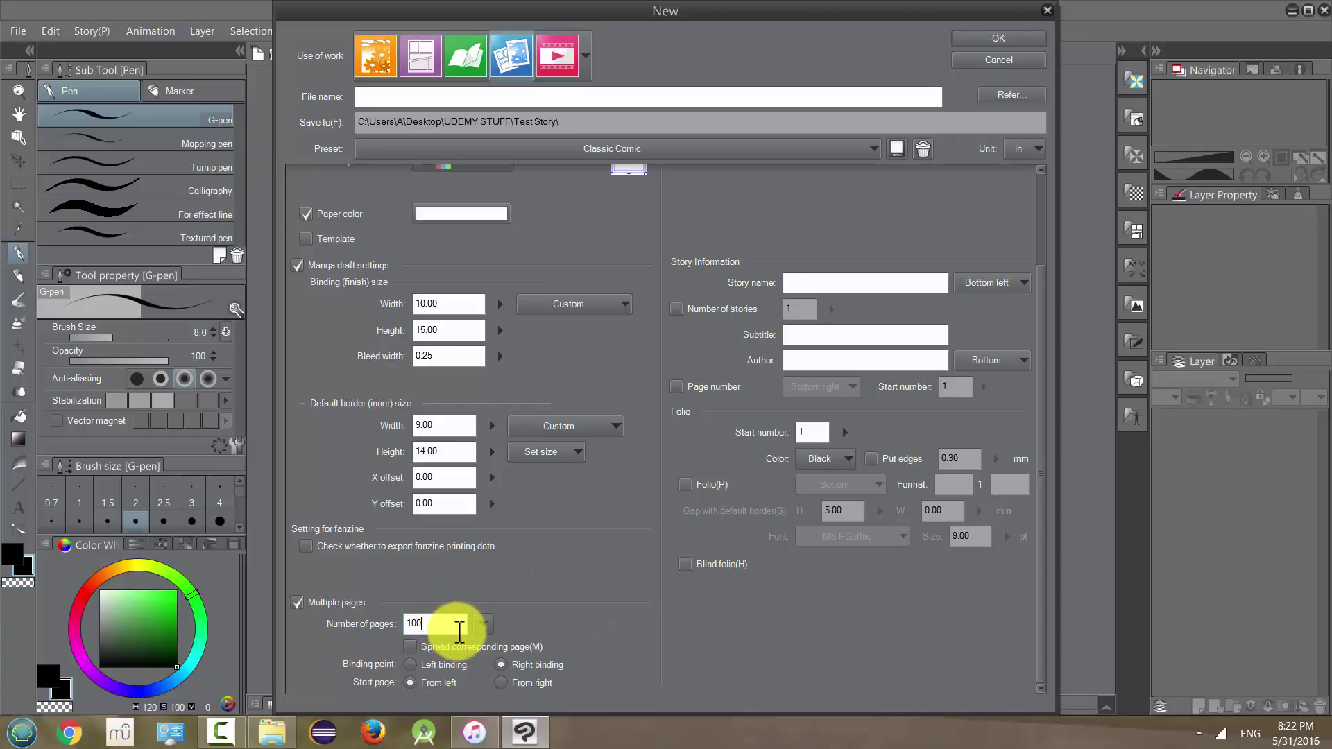
left_click_drag(461, 628, 386, 631)
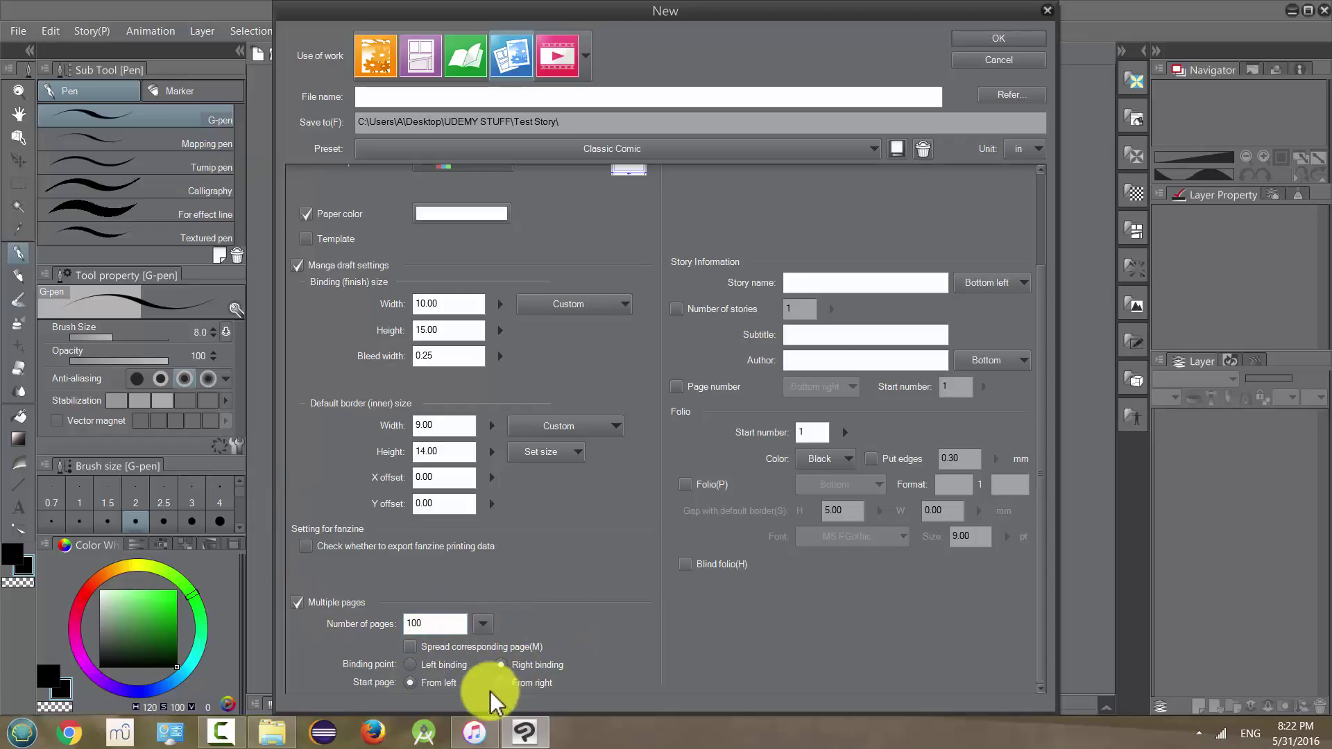
- Set left binding starting from the right page, with 4 pages chosen from the preset list
left_click(410, 665)
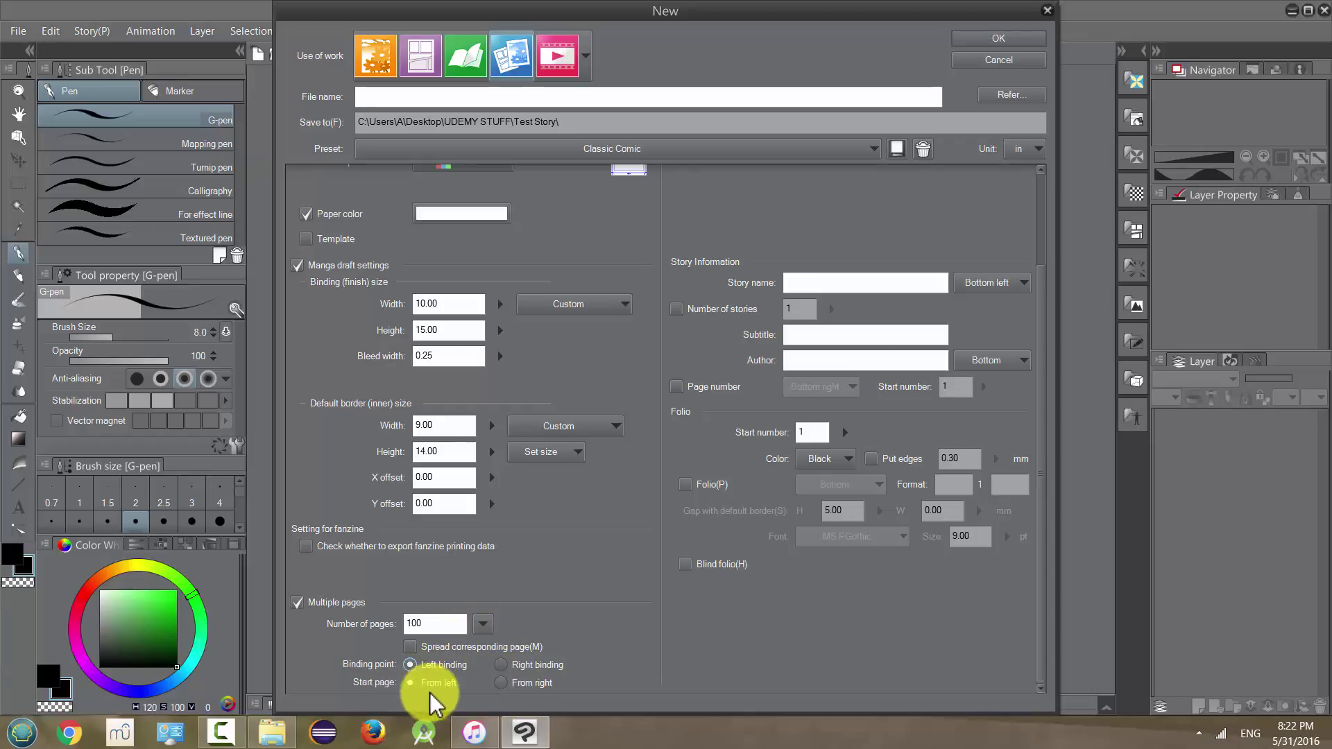
left_click(501, 683)
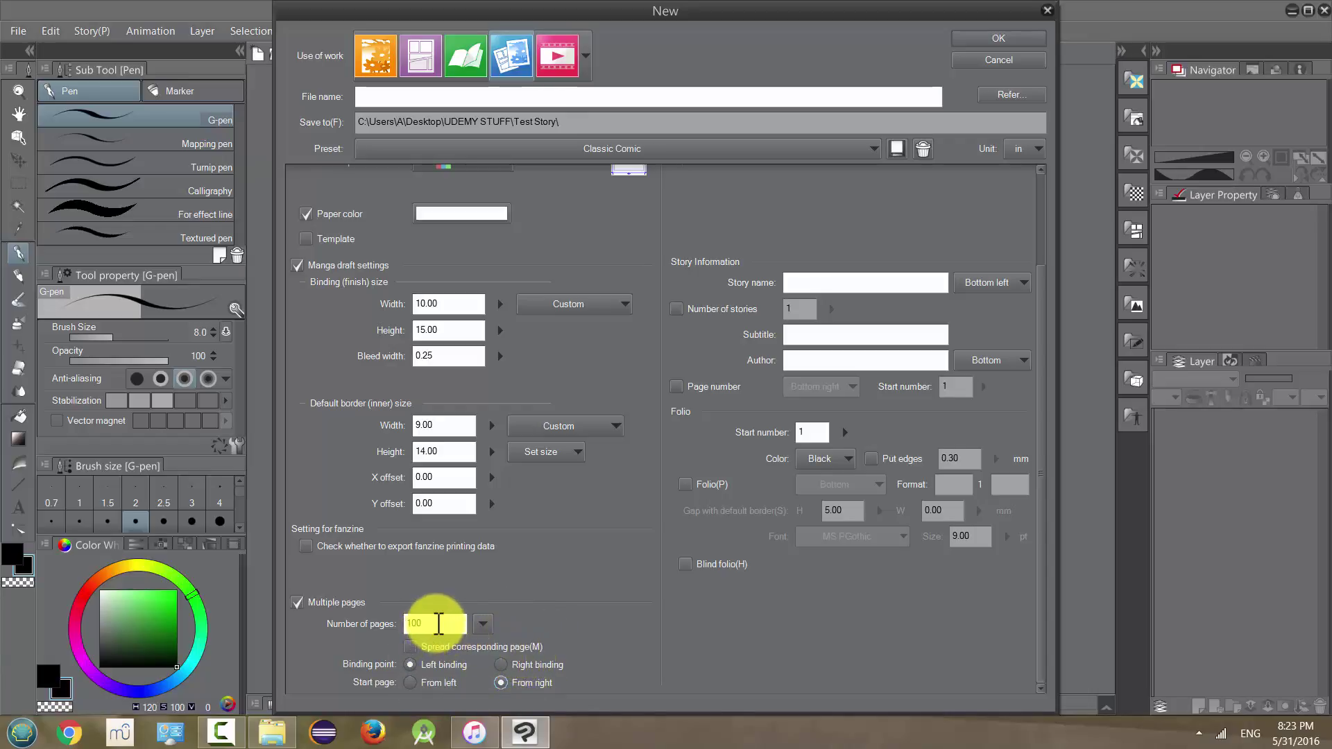
left_click_drag(436, 622, 374, 628)
left_click(482, 623)
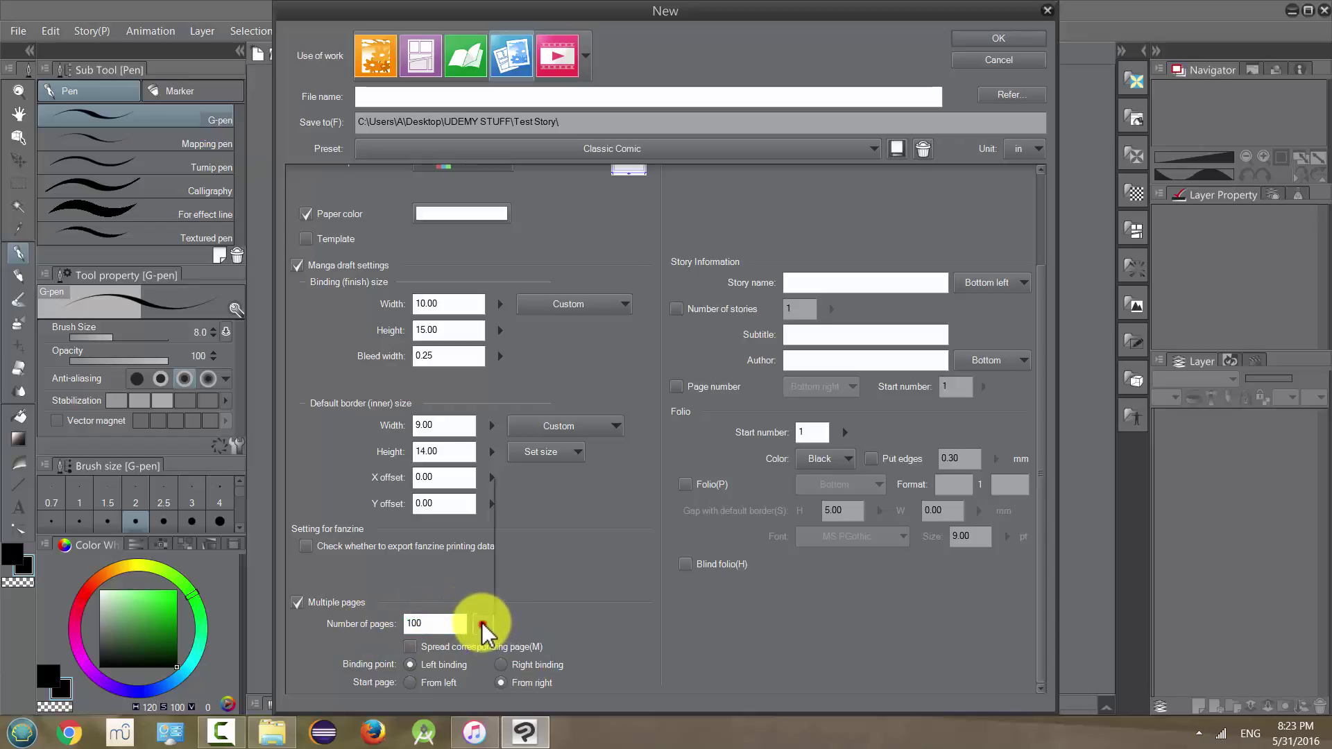
left_click(482, 517)
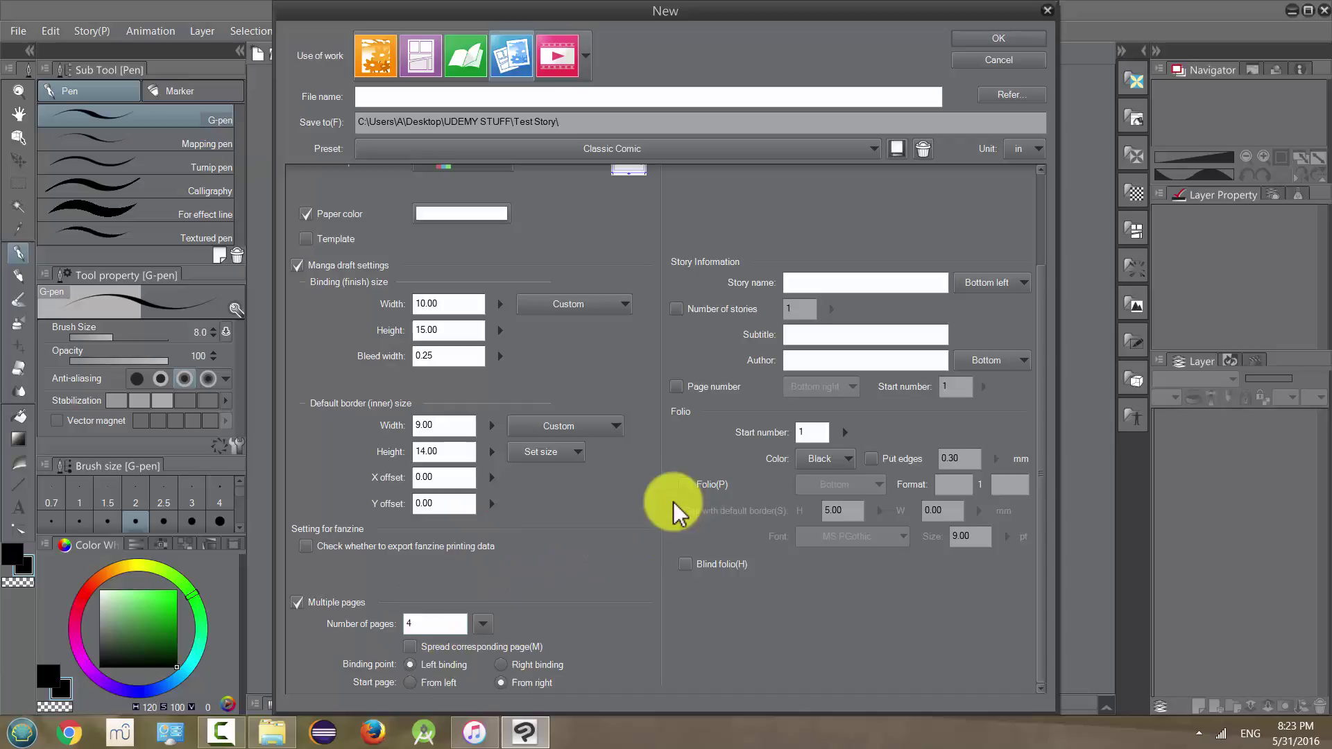
scroll(1034, 389, "up", 3)
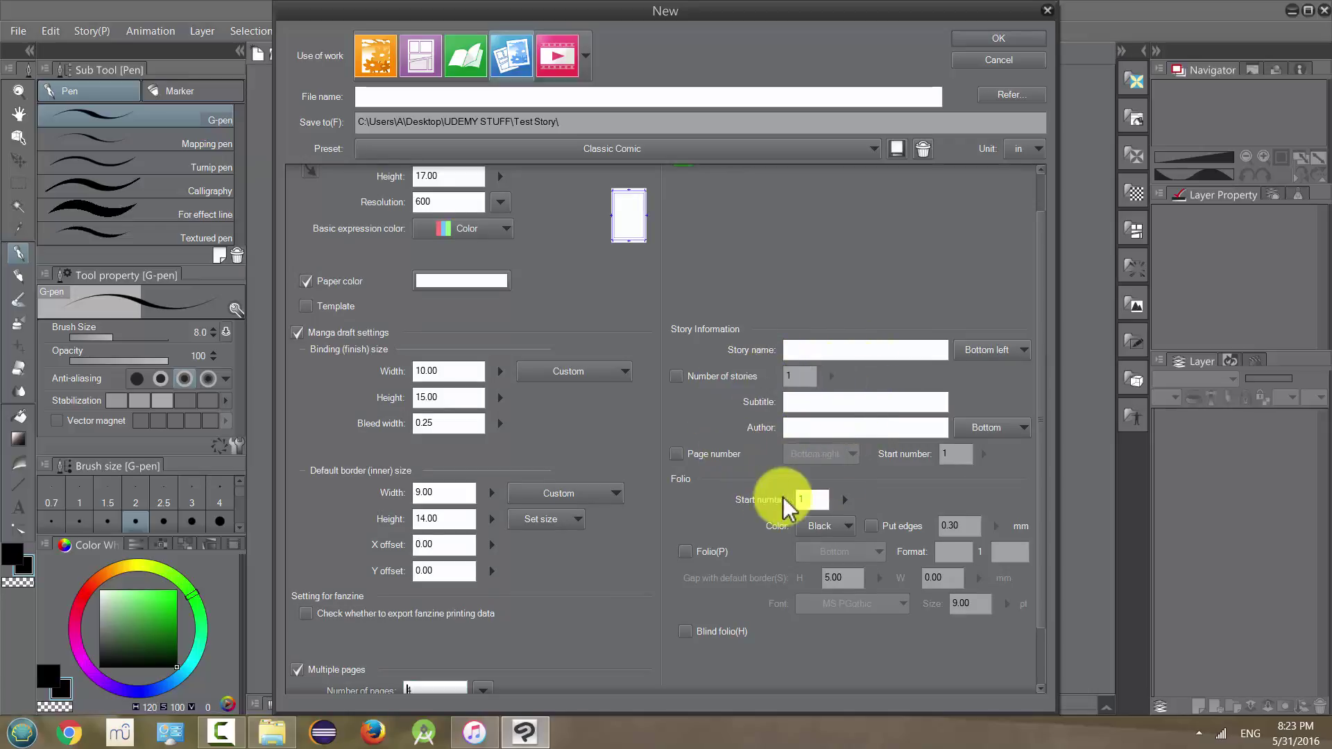
left_click_drag(1041, 319, 1046, 243)
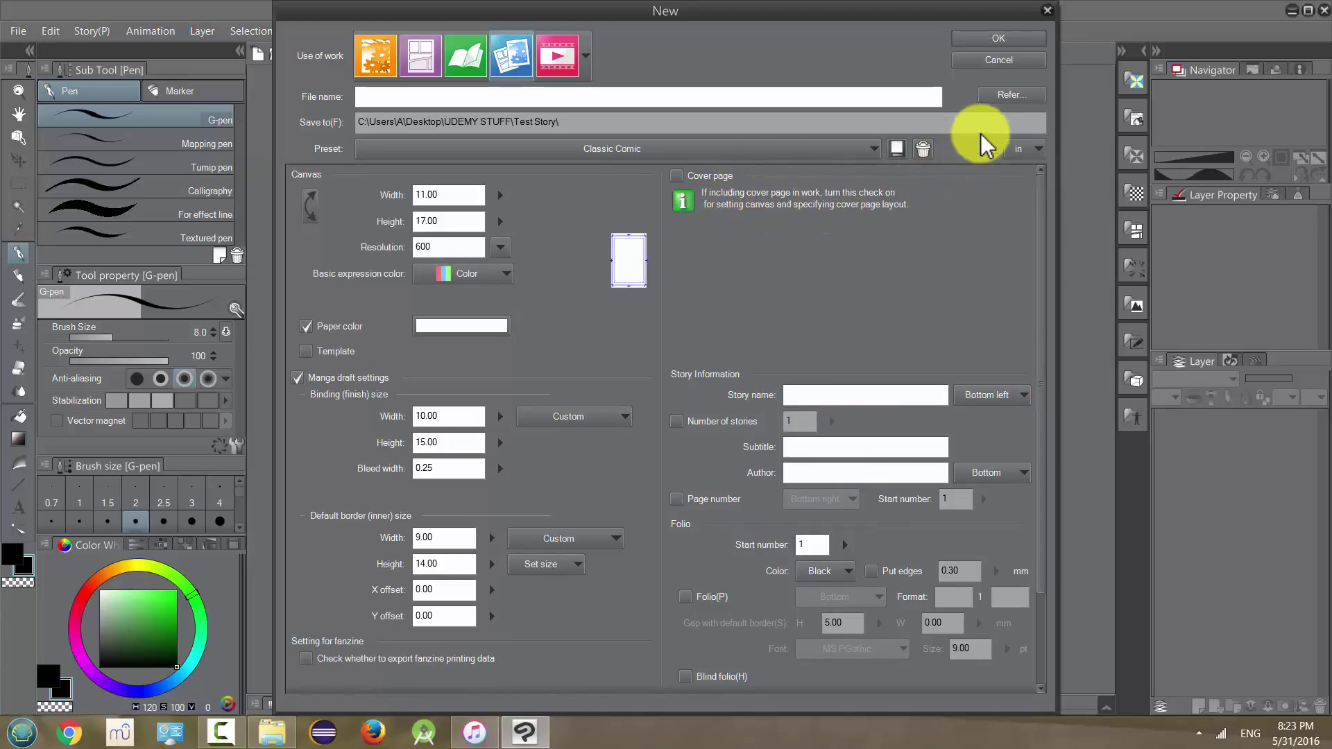
- Choose COURSE STUFF as the story's management folder
left_click(997, 98)
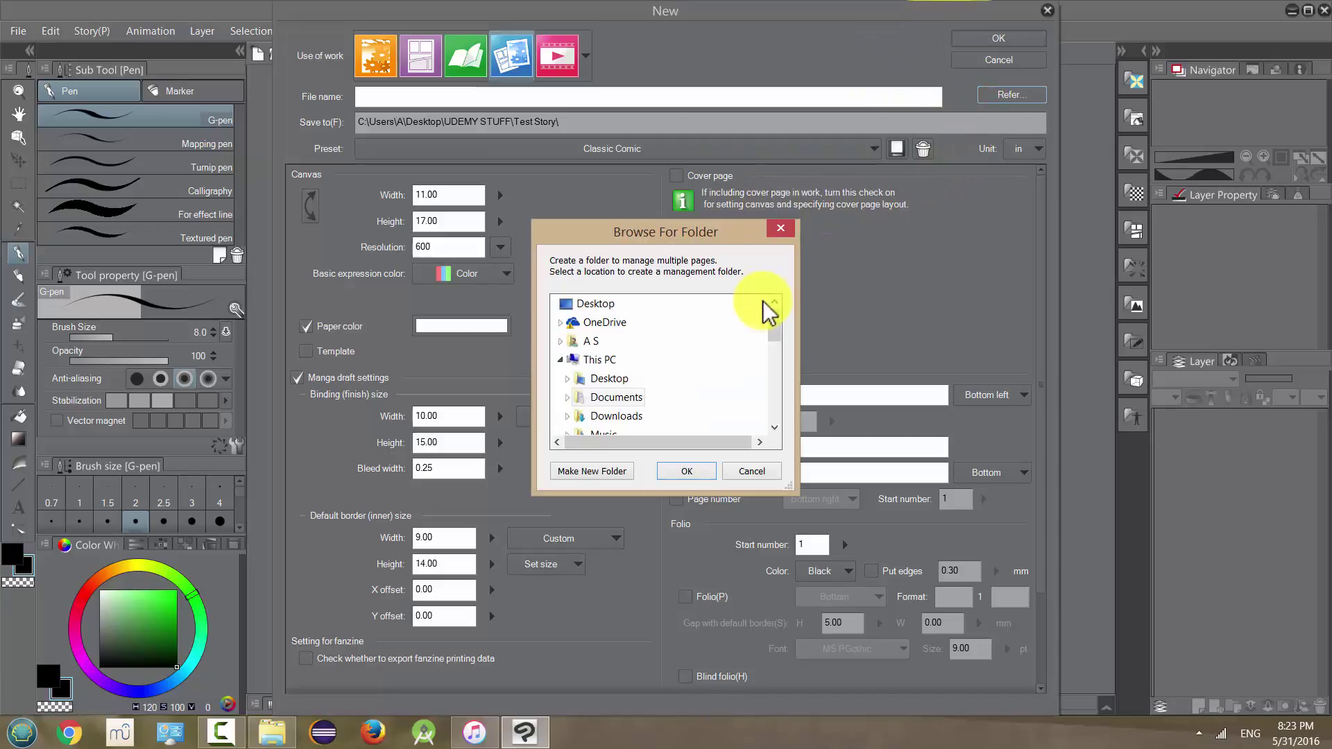
left_click_drag(774, 326, 764, 386)
double_click(630, 305)
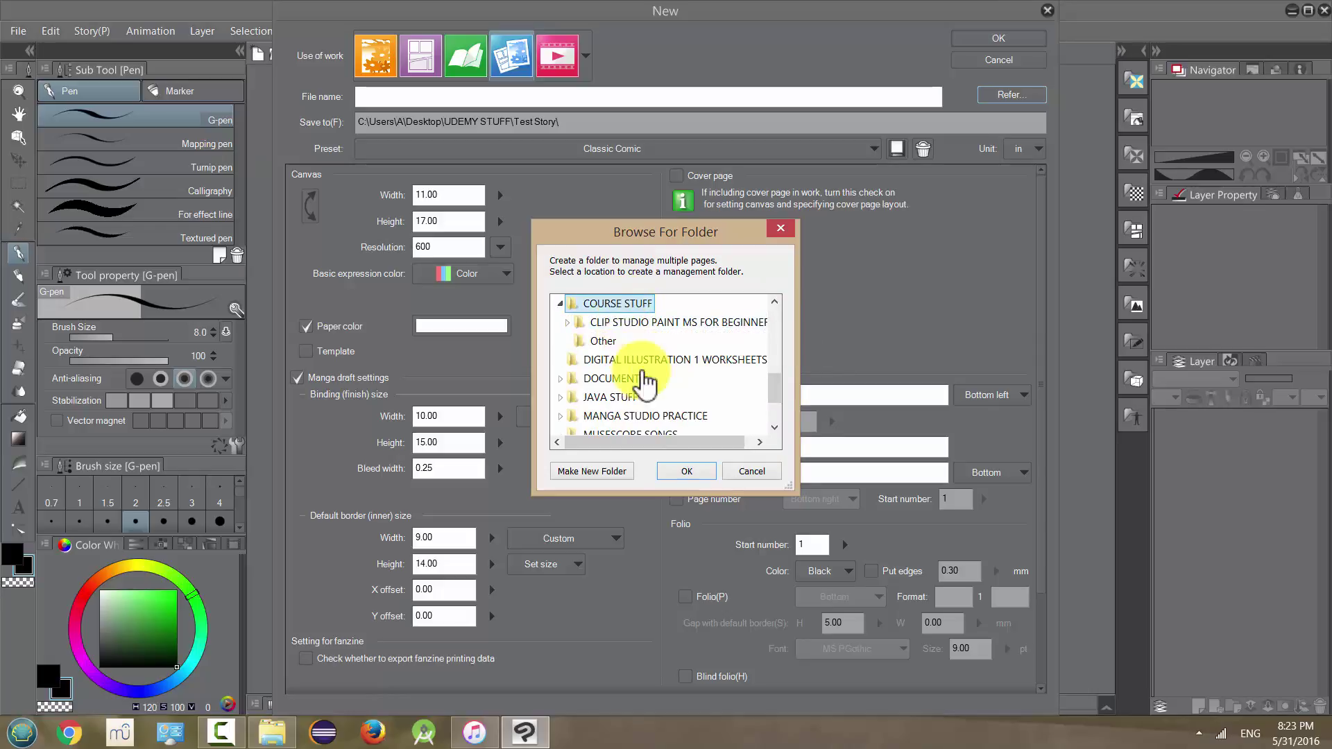
left_click(675, 475)
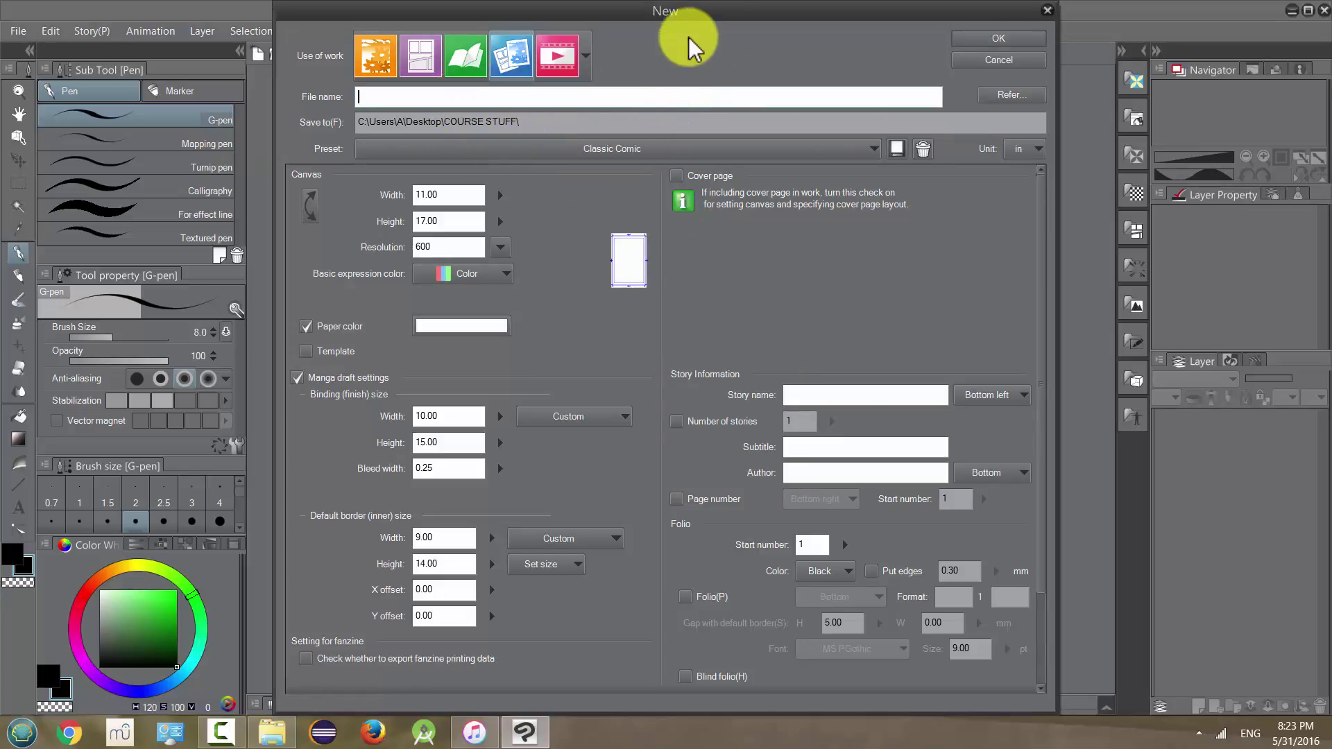
- Enter 'Test Story' as the file name
type("Test Story")
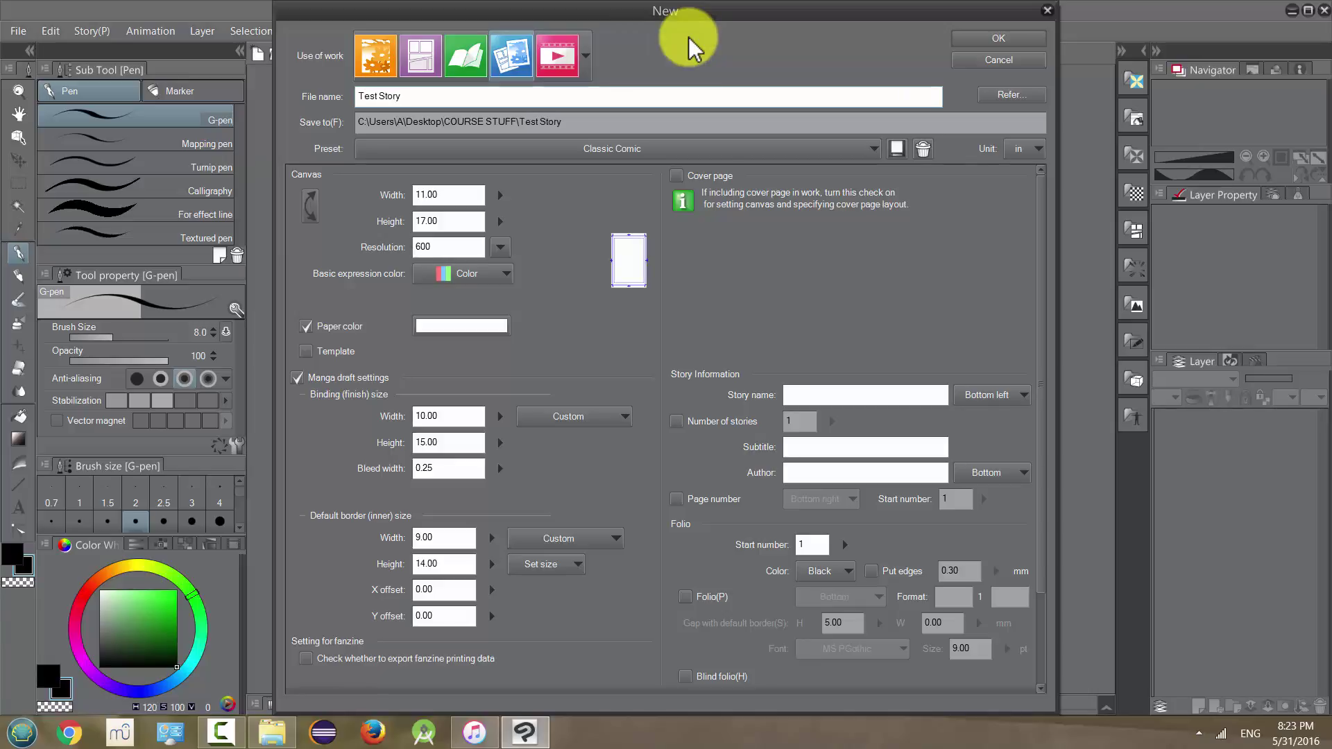
- Create the Test Story work, then open and dismiss the Story menu
left_click(974, 35)
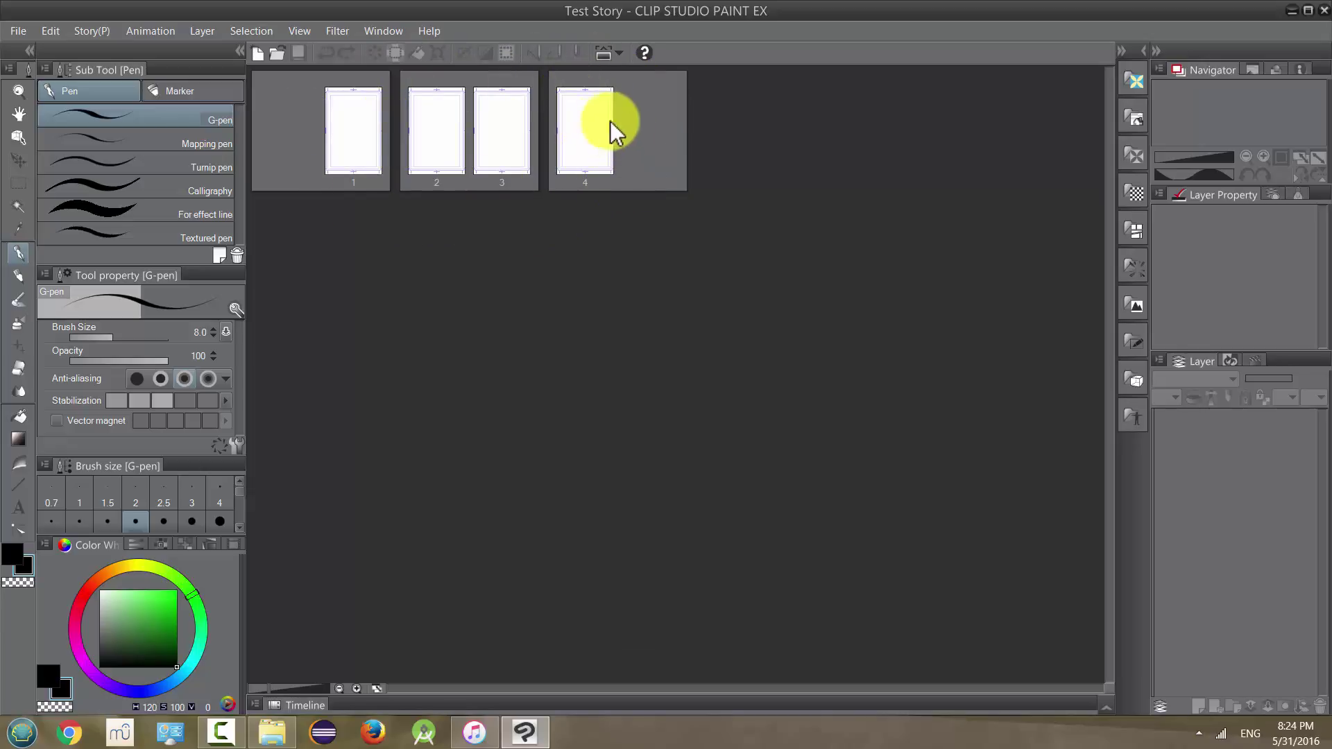
left_click(97, 33)
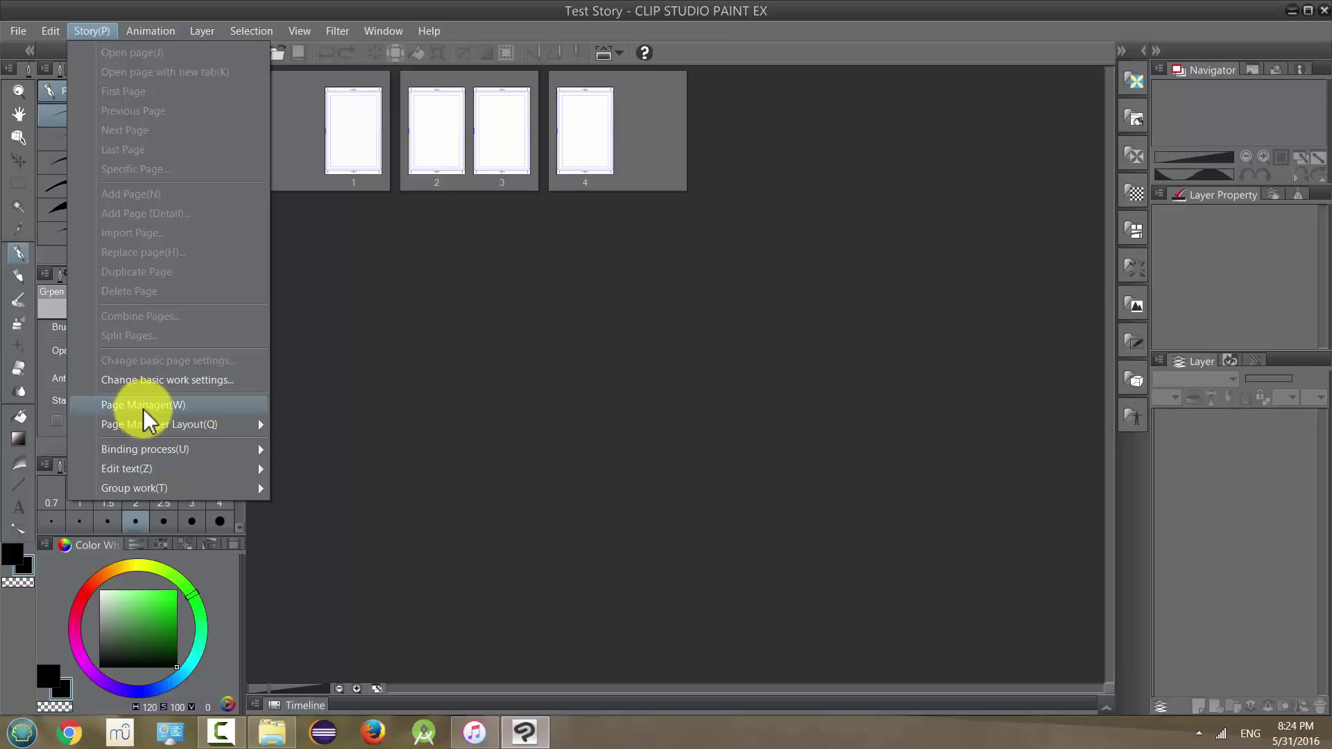
left_click(426, 228)
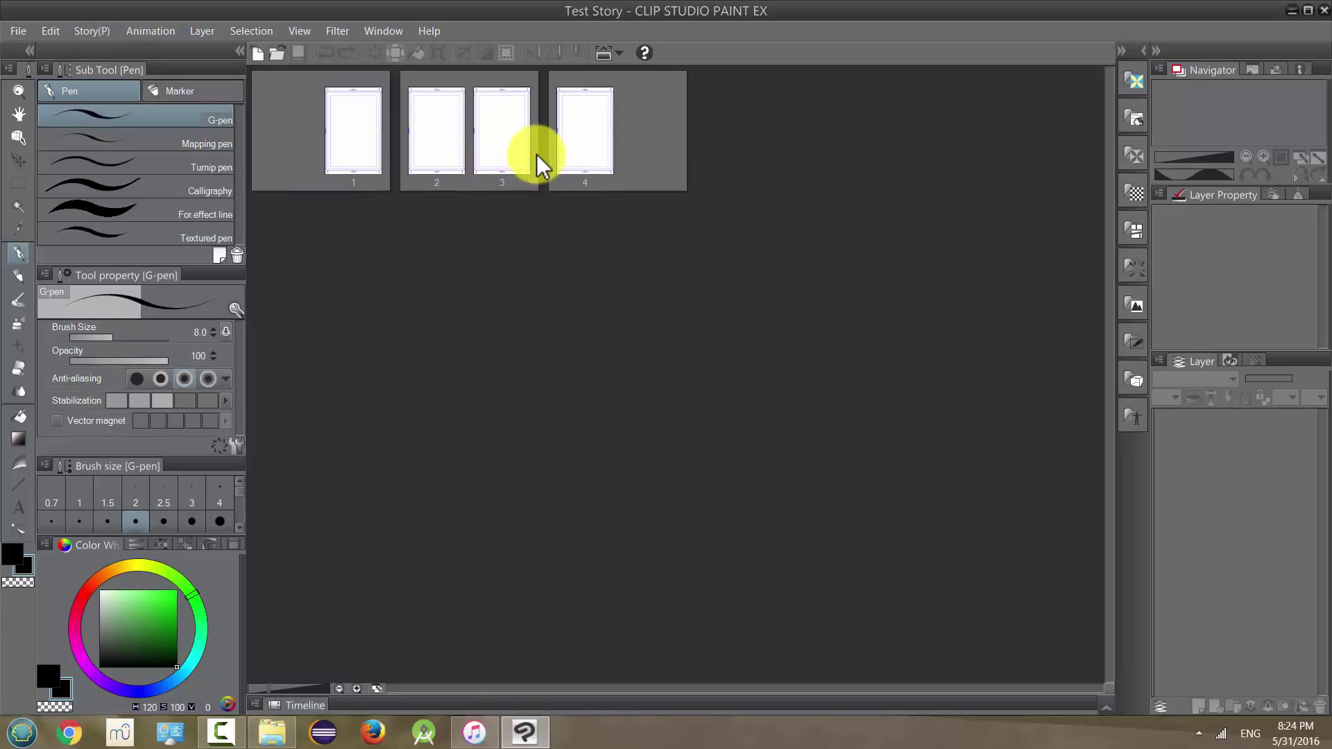
- Open page 1 and dock its canvas in a split view beside a narrowed page list
double_click(356, 138)
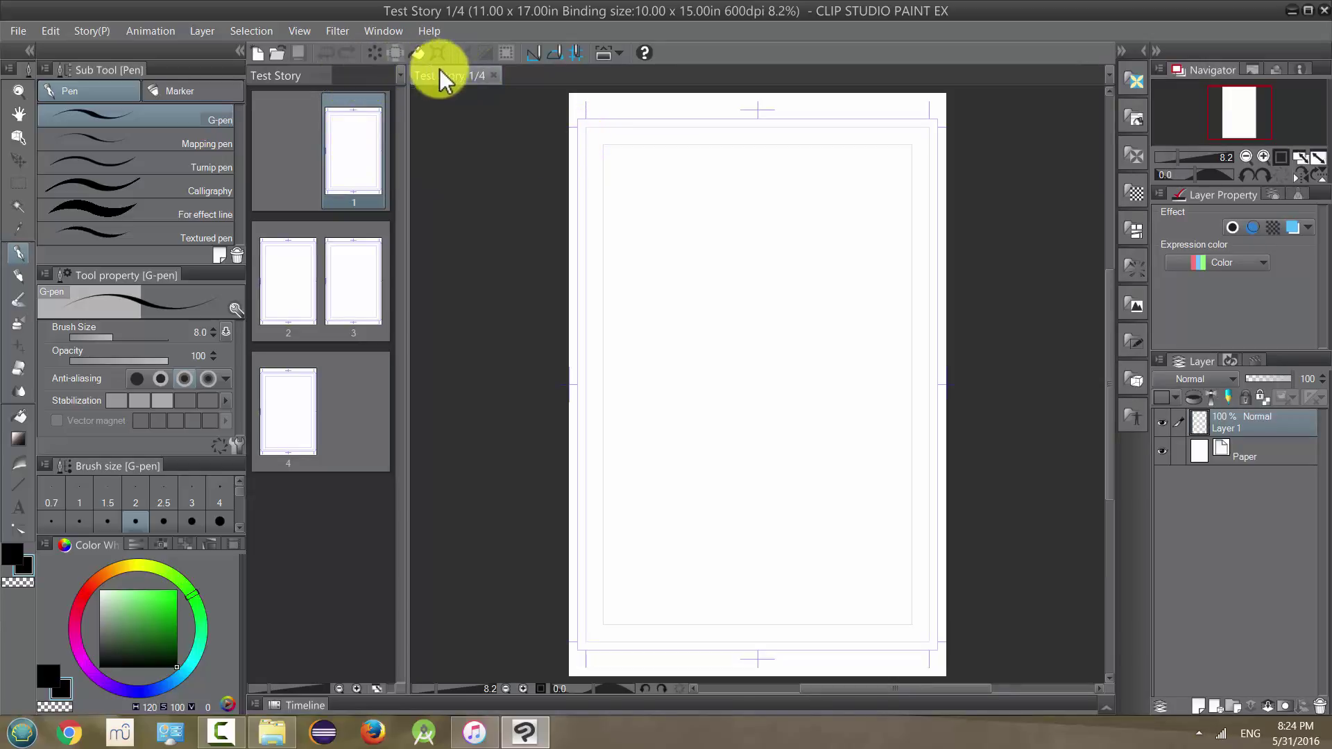
left_click_drag(448, 73, 368, 78)
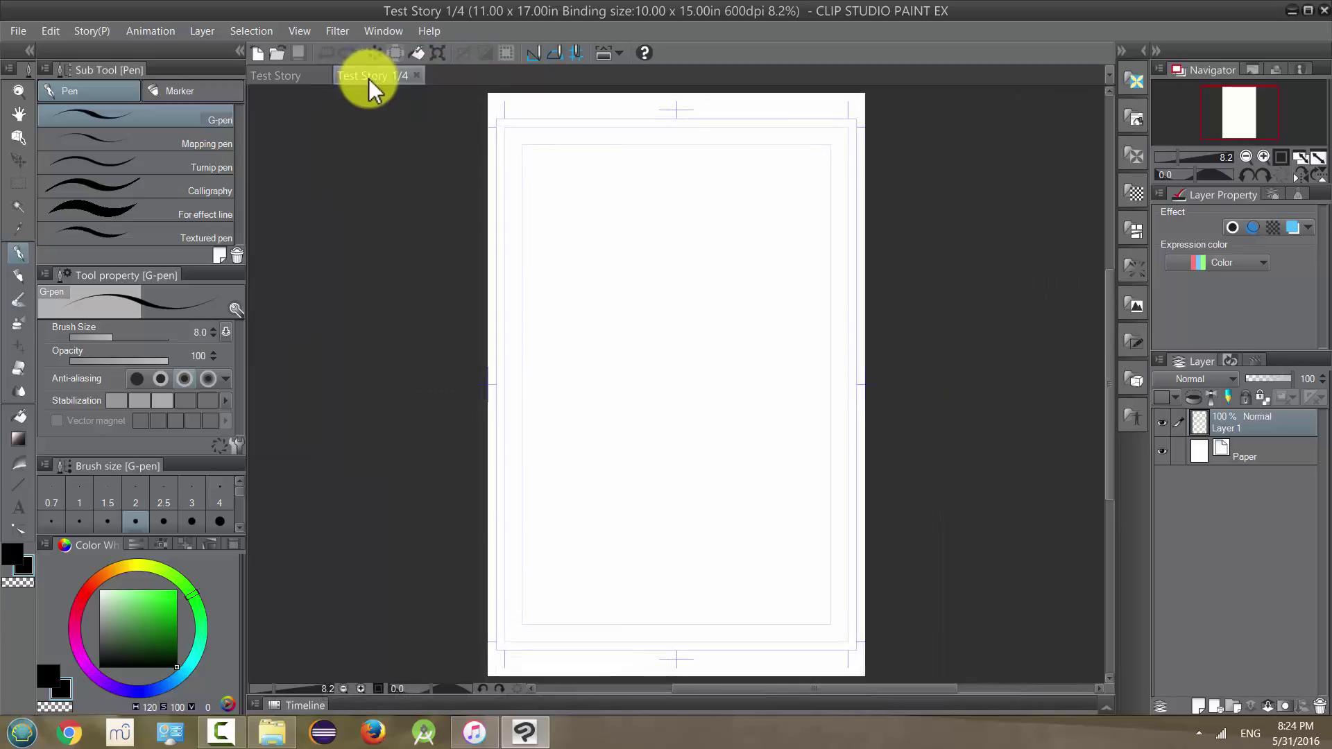
left_click(310, 77)
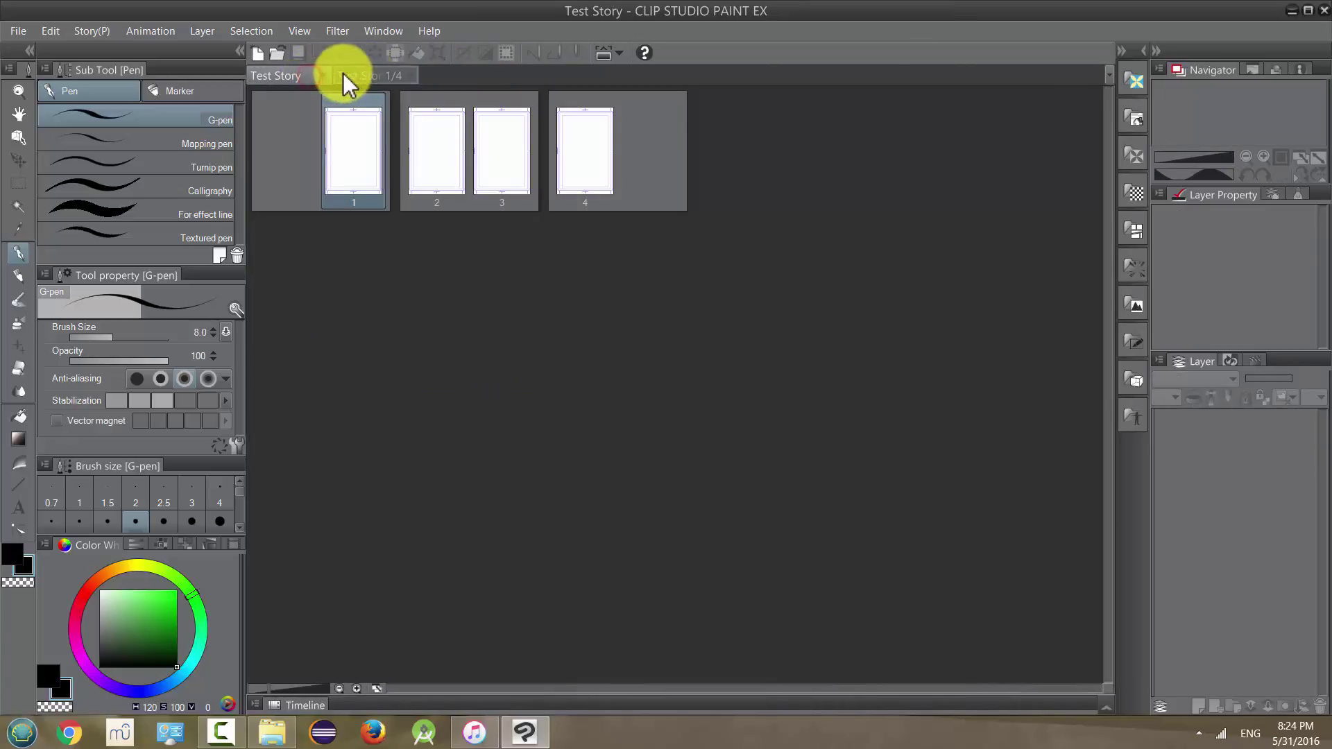
left_click(350, 73)
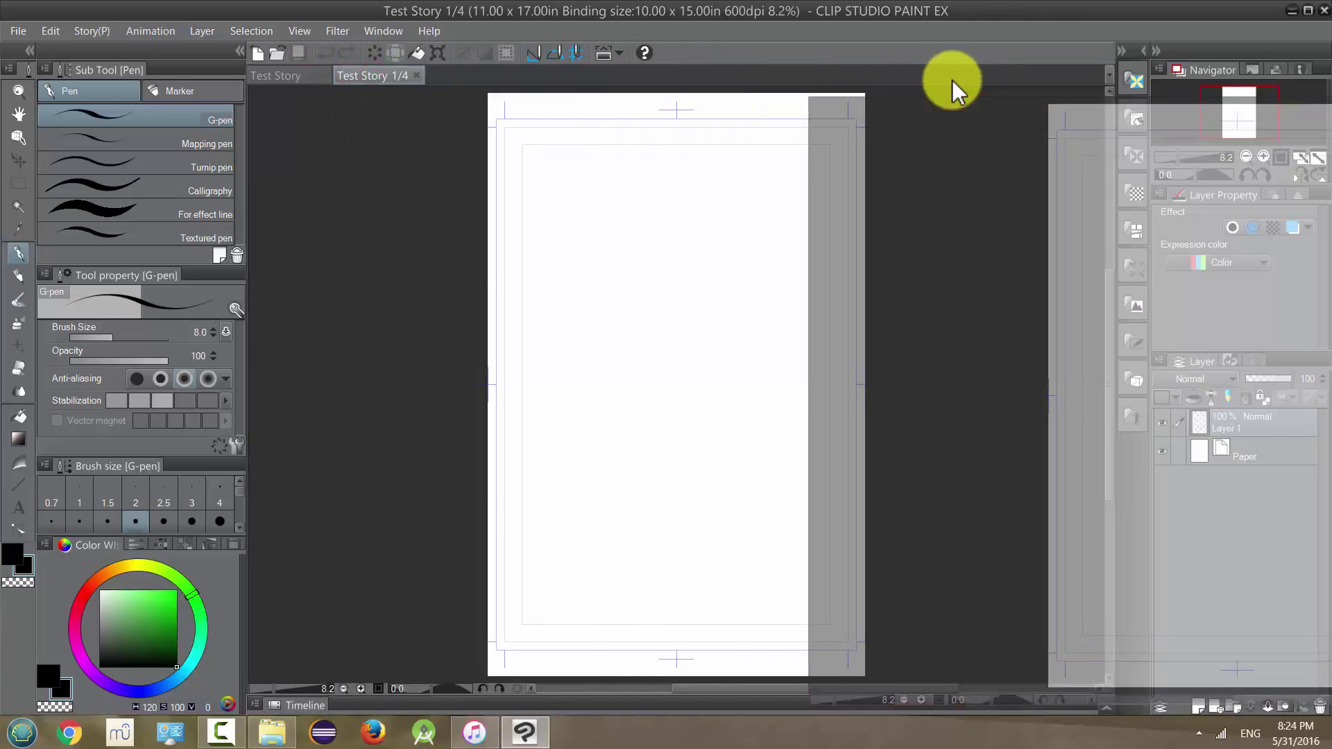
mouse_move(1077, 79)
left_mouse_down()
mouse_move(1117, 76)
mouse_move(1080, 75)
left_mouse_up()
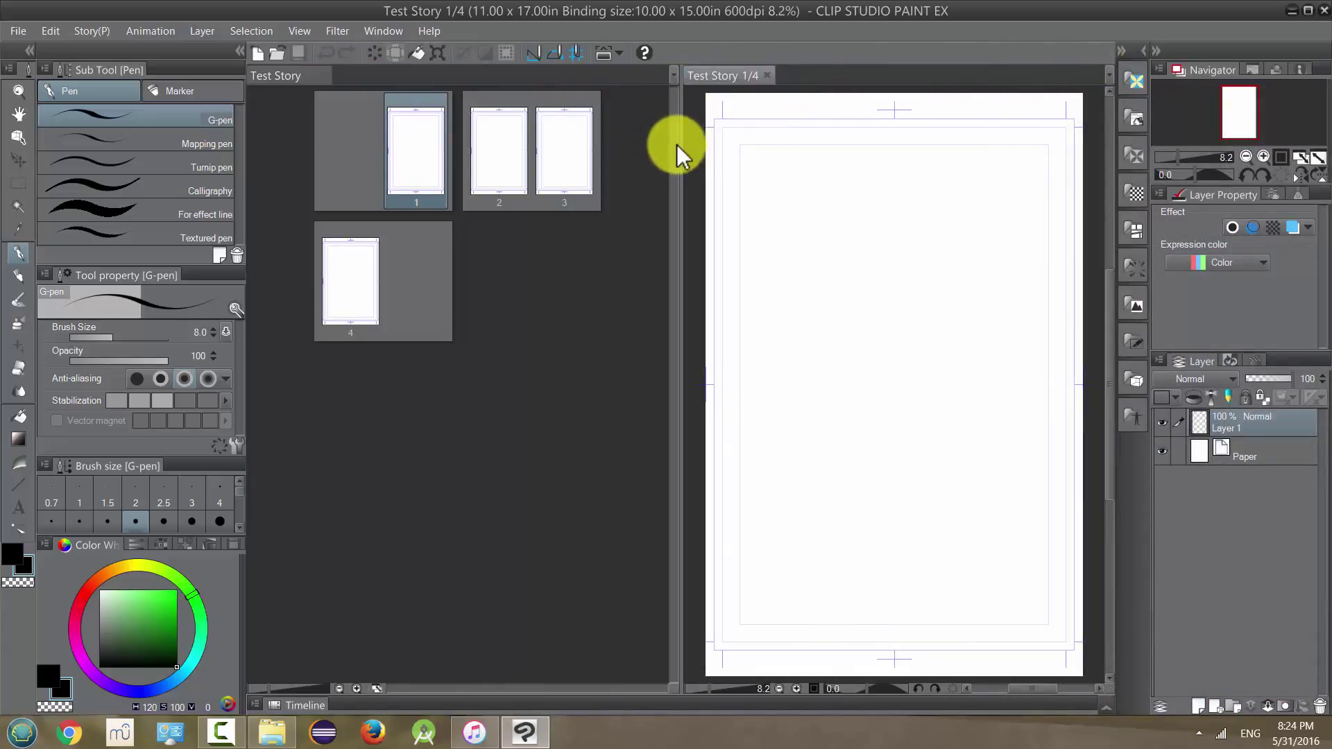
left_click_drag(681, 140, 408, 179)
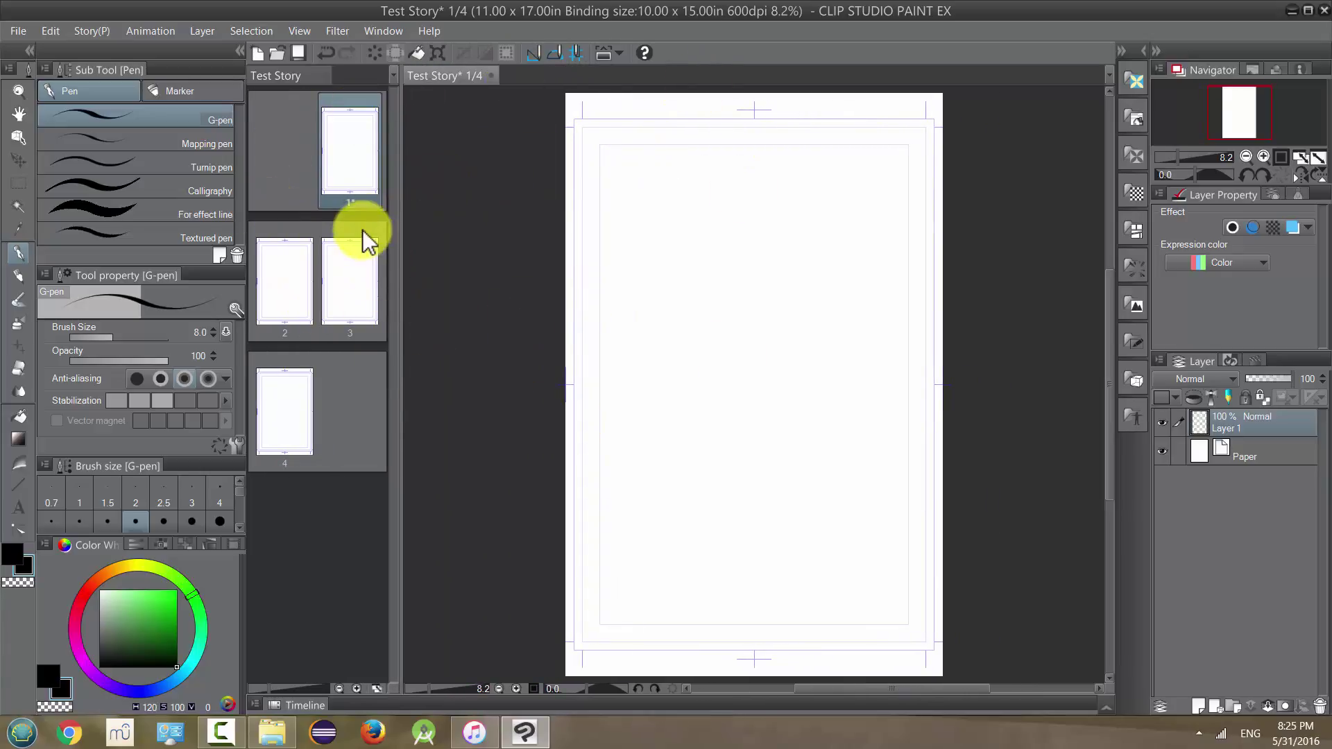
- Open page 2 and sketch pencil strokes on pages 2 and 1
double_click(288, 293)
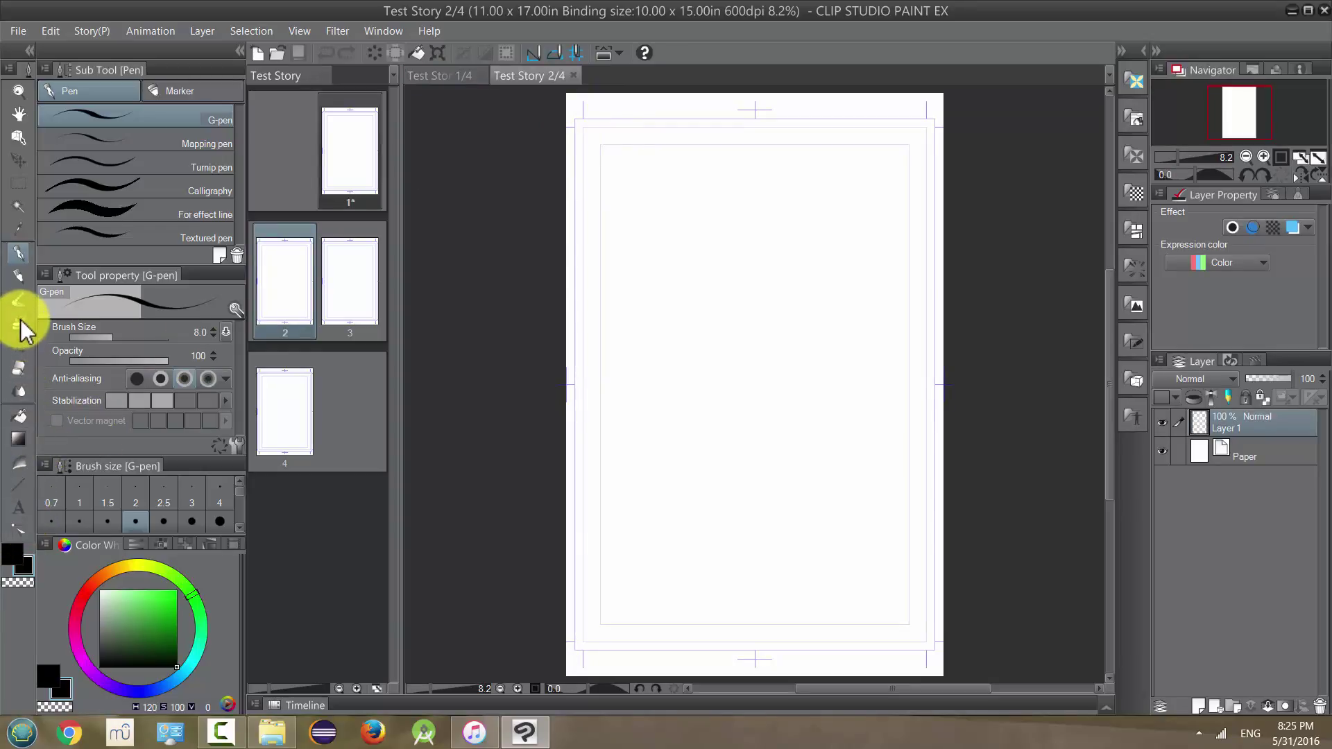
left_click(19, 278)
mouse_move(756, 204)
left_mouse_down()
mouse_move(705, 309)
mouse_move(757, 371)
left_mouse_up()
left_click(451, 81)
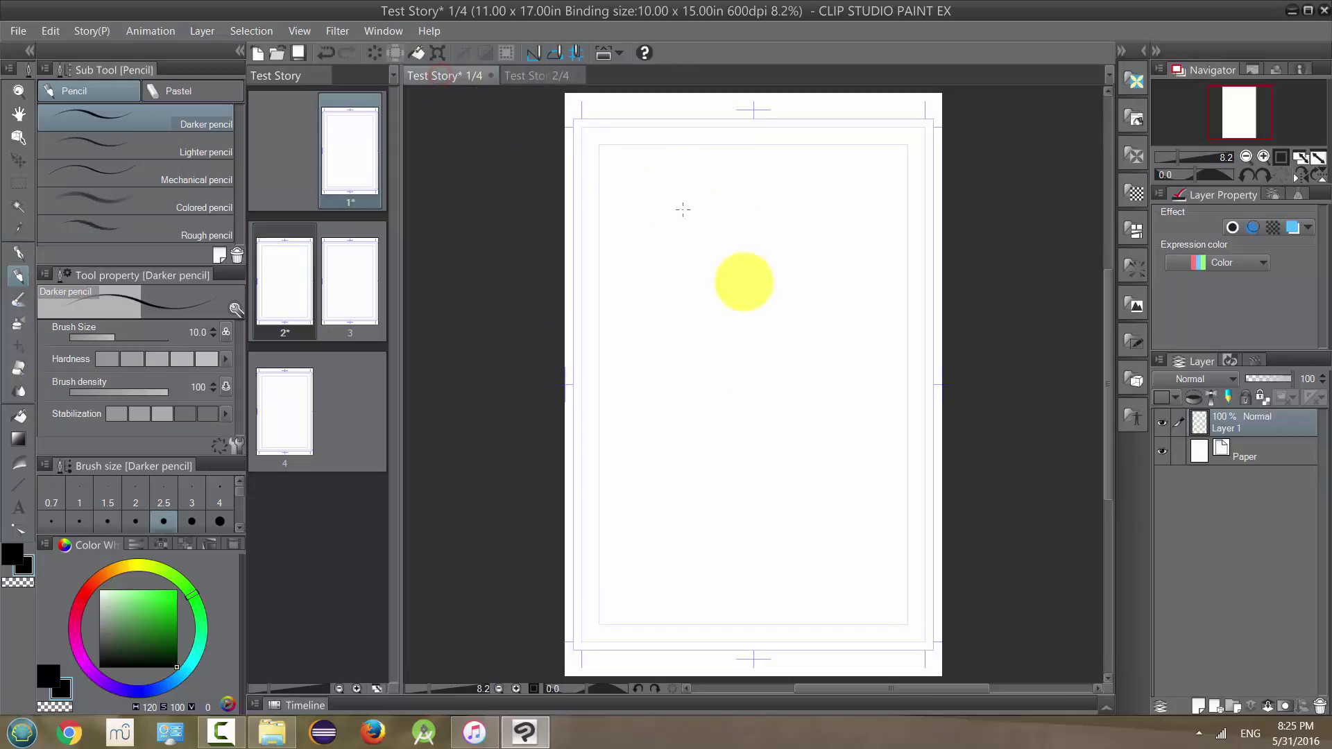
mouse_move(786, 243)
left_mouse_down()
mouse_move(705, 553)
mouse_move(764, 407)
mouse_move(697, 292)
left_mouse_up()
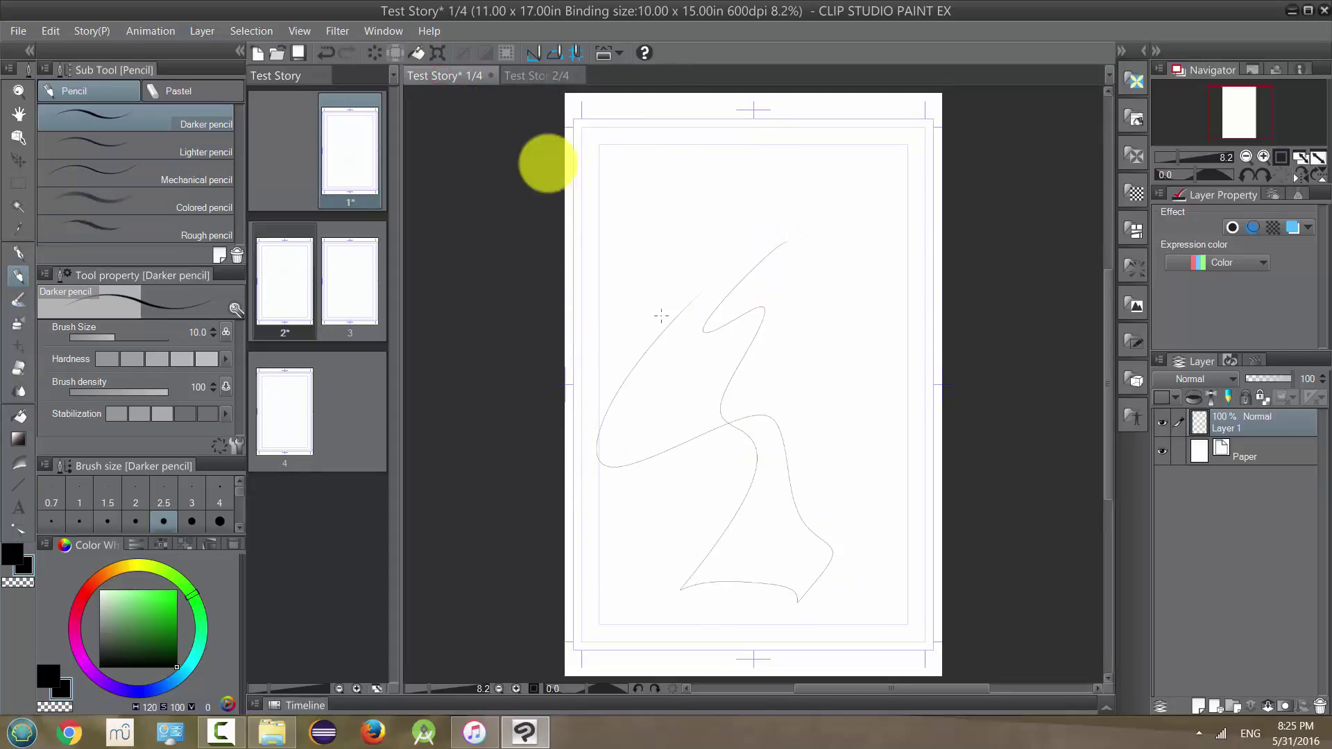
left_click(549, 76)
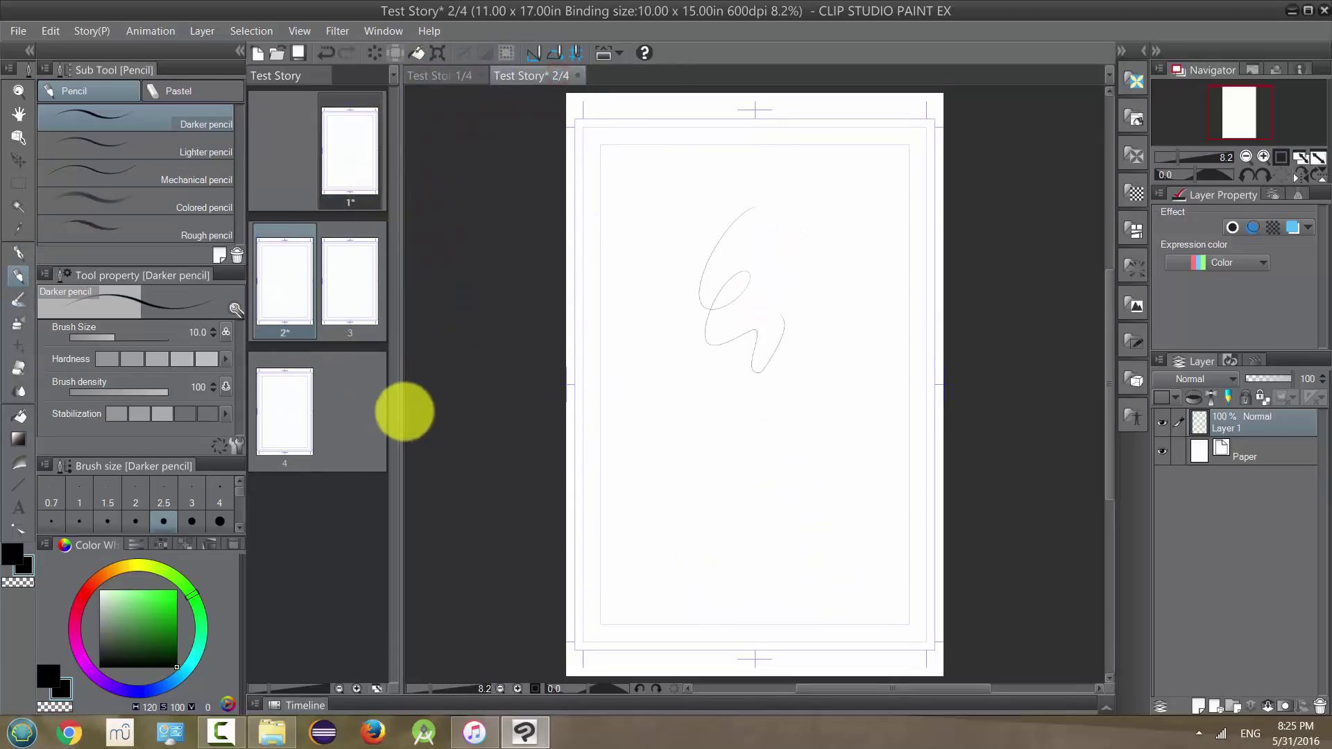
- Open pages 3 and 4 in their own tabs, then close the page 4 canvas
double_click(357, 288)
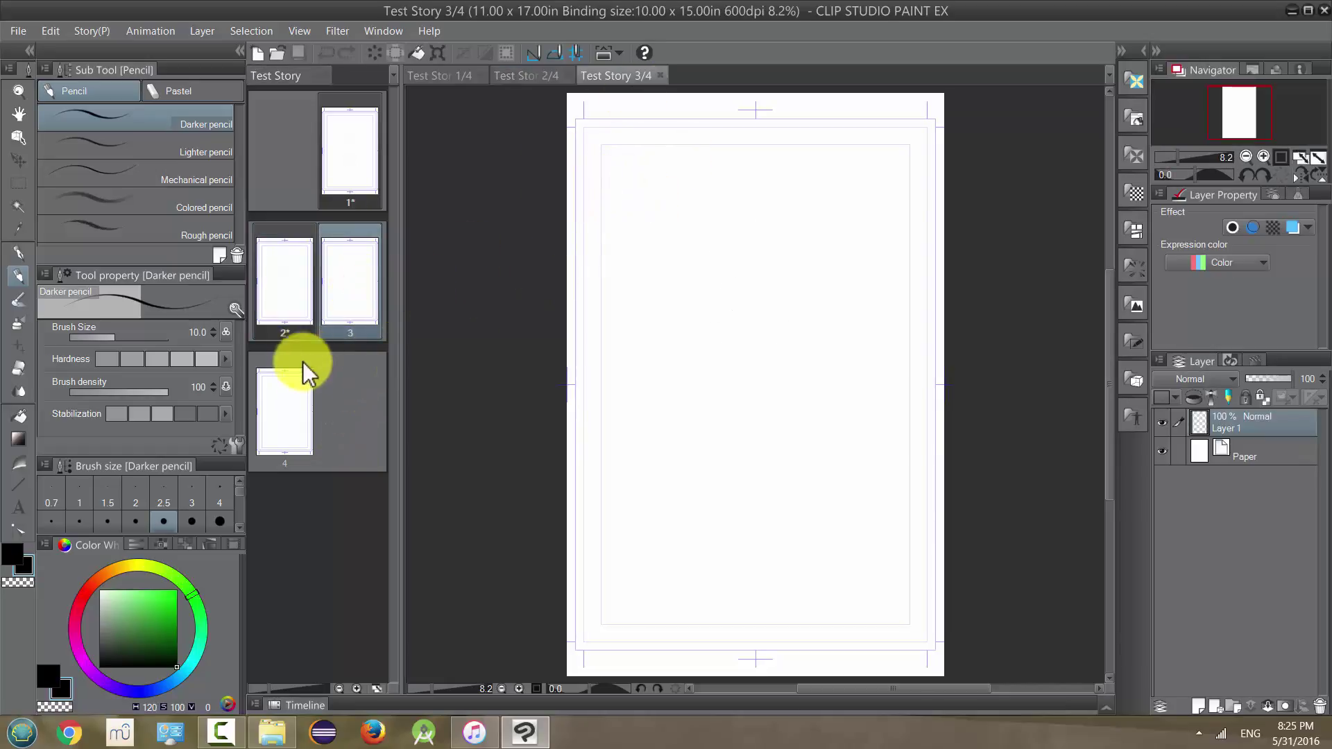
double_click(297, 405)
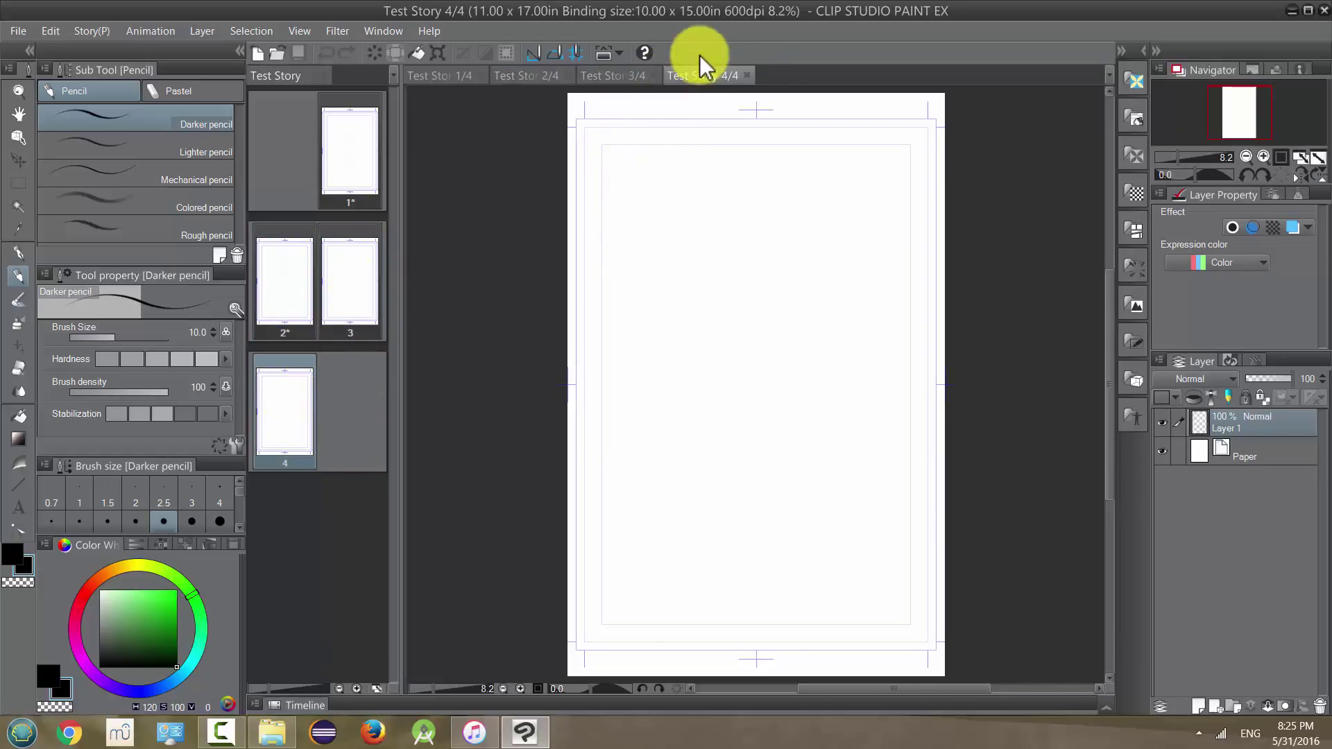
left_click(749, 75)
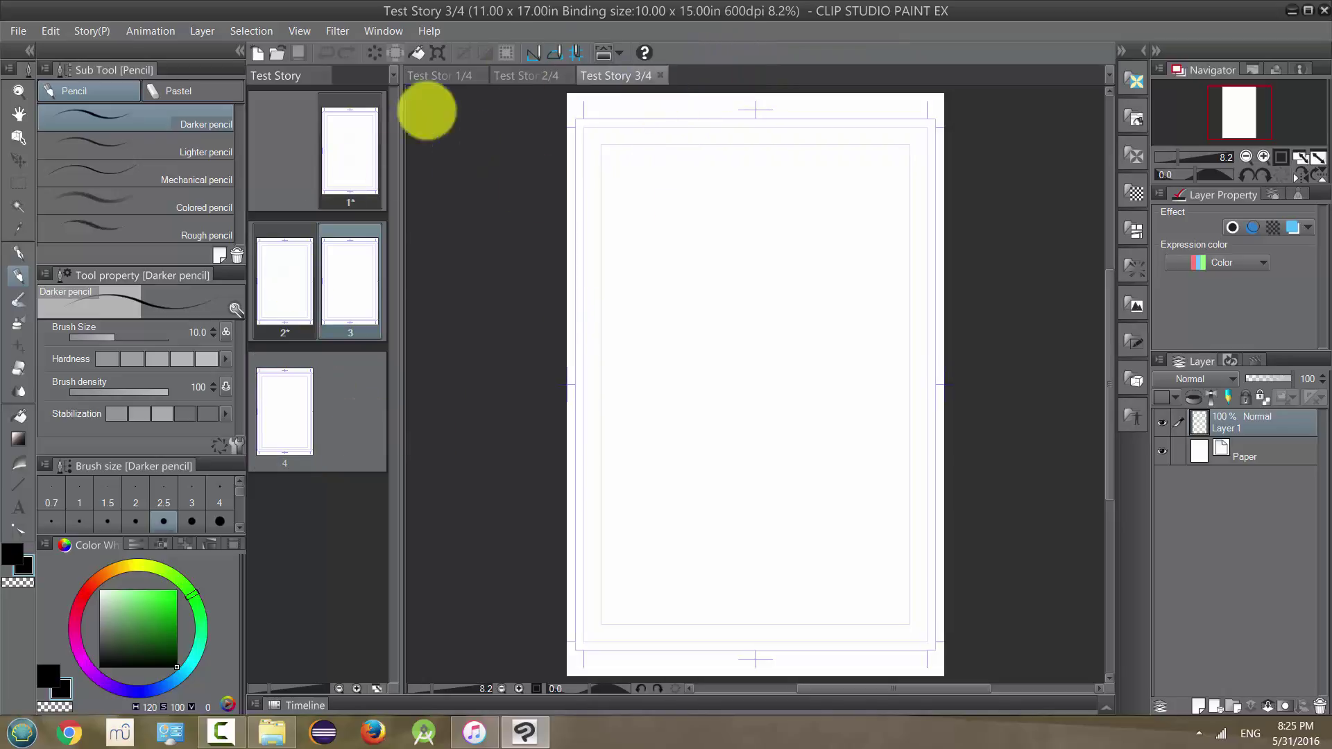